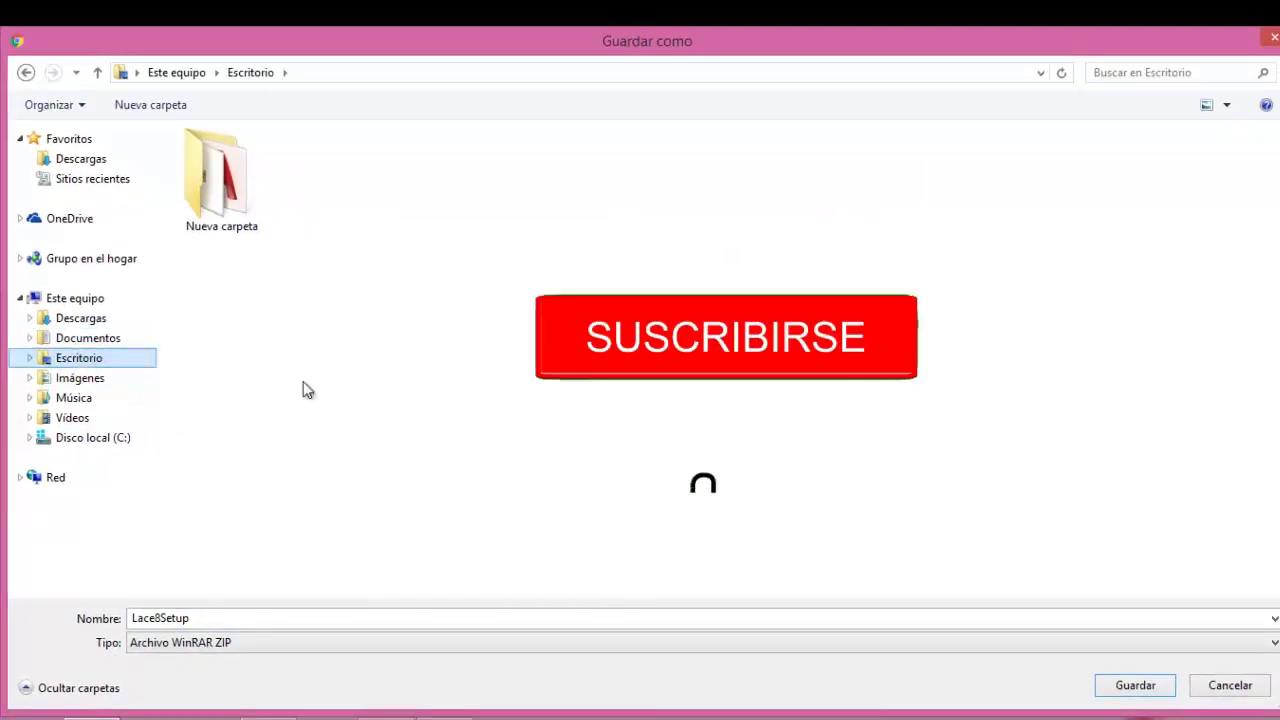
# Save the Lace8Setup ZIP archive into the Escritorio (desktop) folder
pyautogui.click(1122, 687)
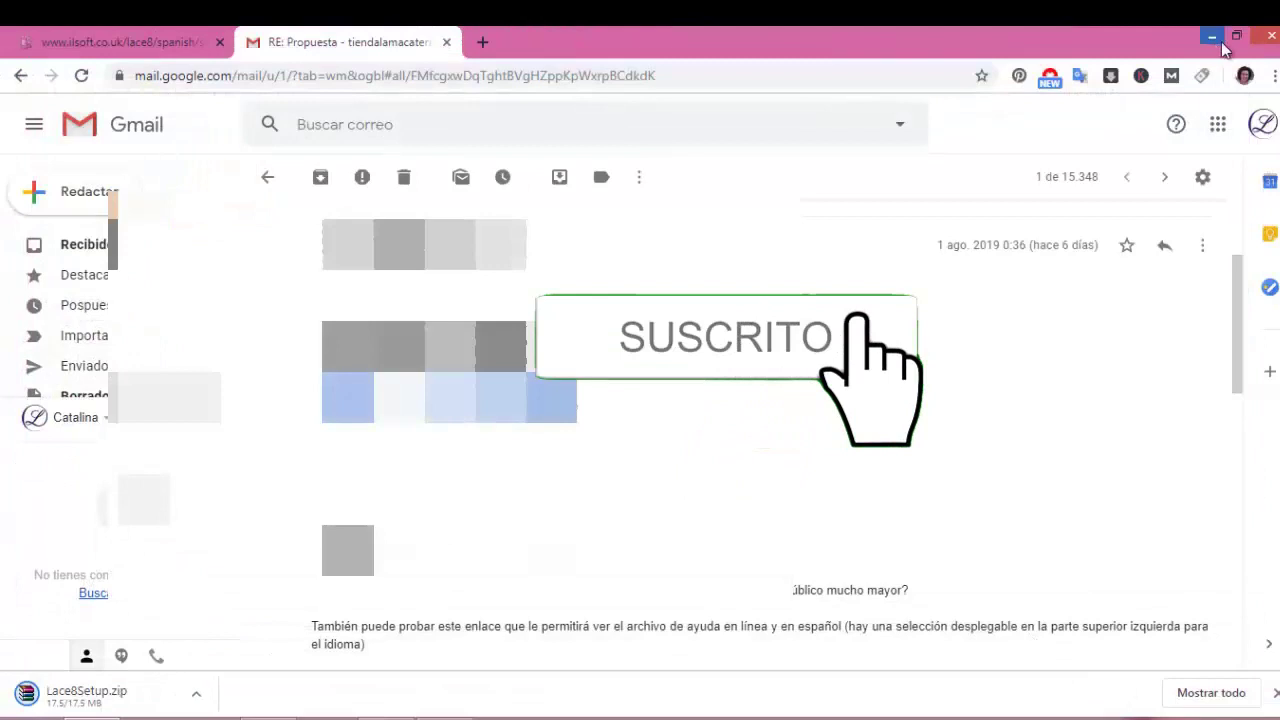
# Extract Lace8Setup.zip on the desktop into its own Lace8Setup folder
pyautogui.click(1212, 38)
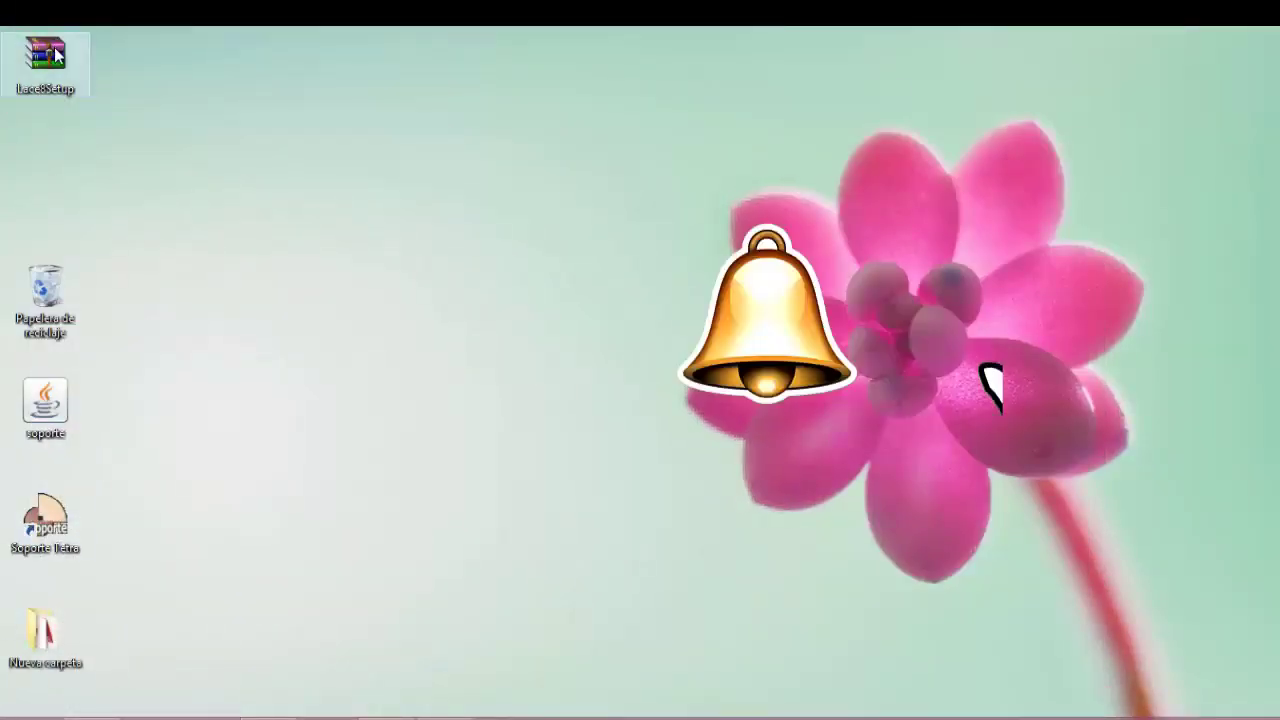
pyautogui.rightClick(55, 55)
pyautogui.click(65, 66)
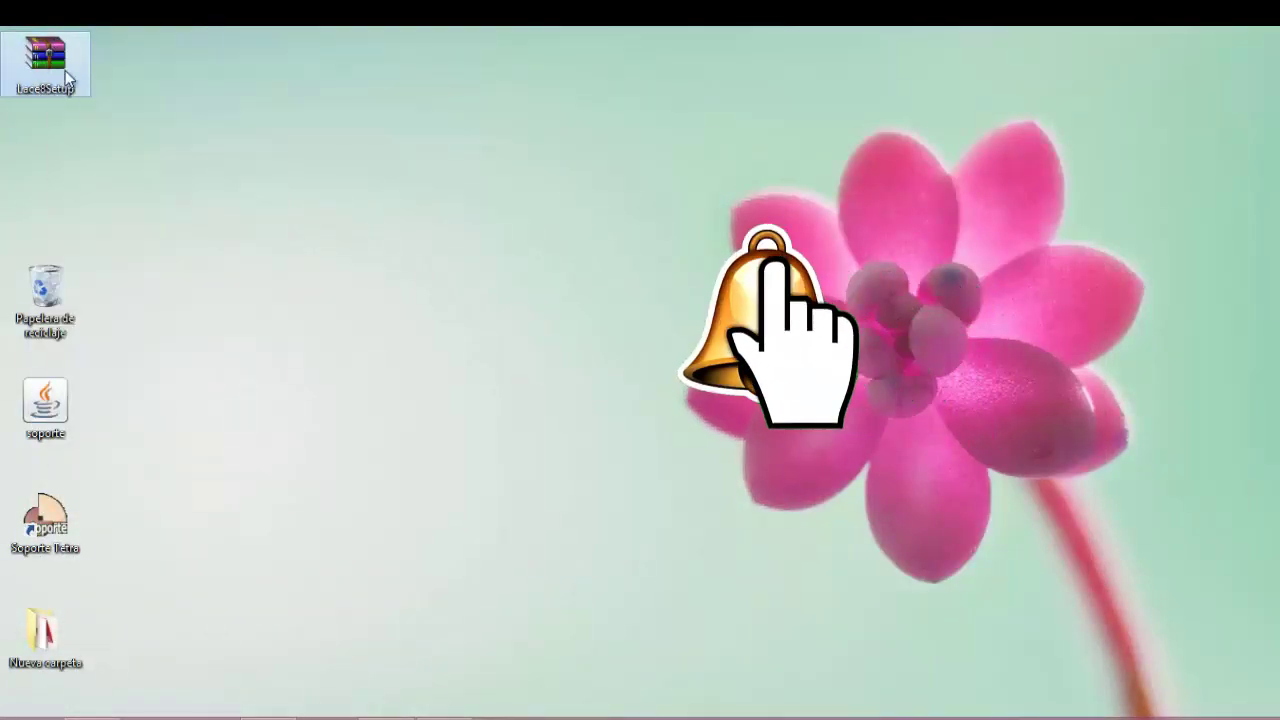
pyautogui.moveTo(65, 70); pyautogui.dragTo(340, 298)
pyautogui.rightClick(342, 285)
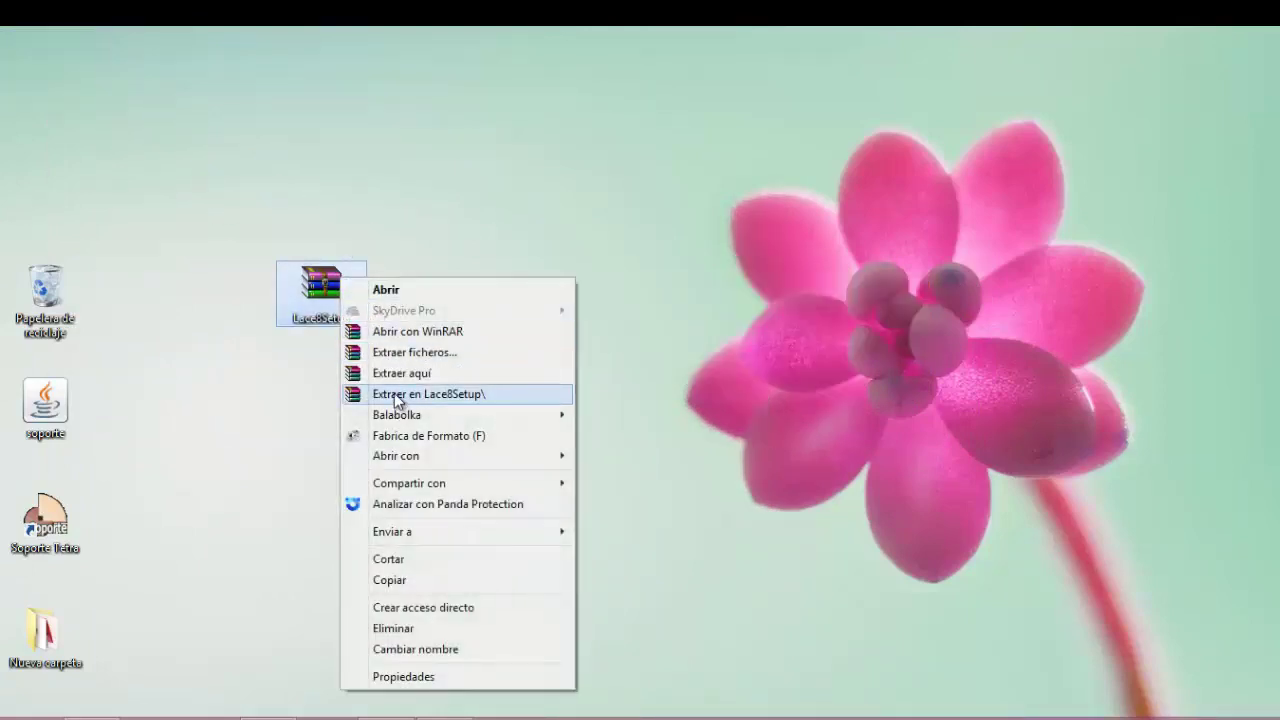
pyautogui.click(396, 396)
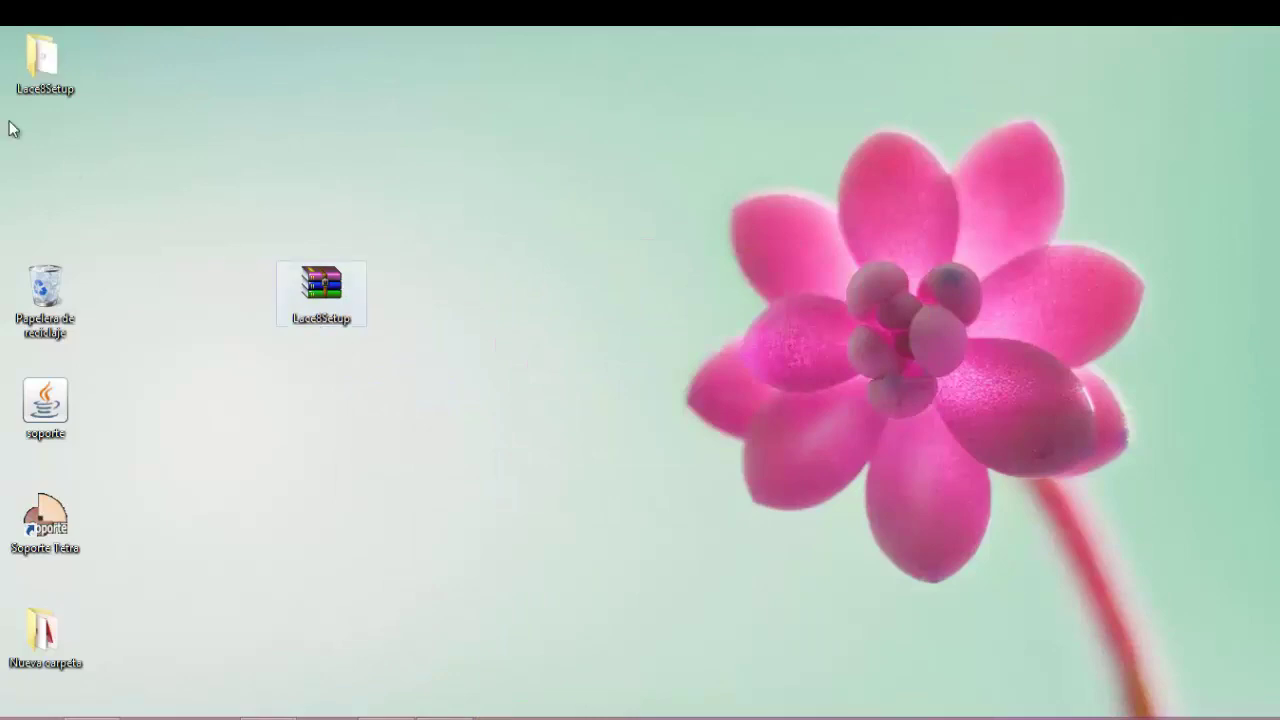
# Open the extracted Lace8Setup folder and run the Lace8Setup installer
pyautogui.moveTo(47, 60); pyautogui.dragTo(503, 290)
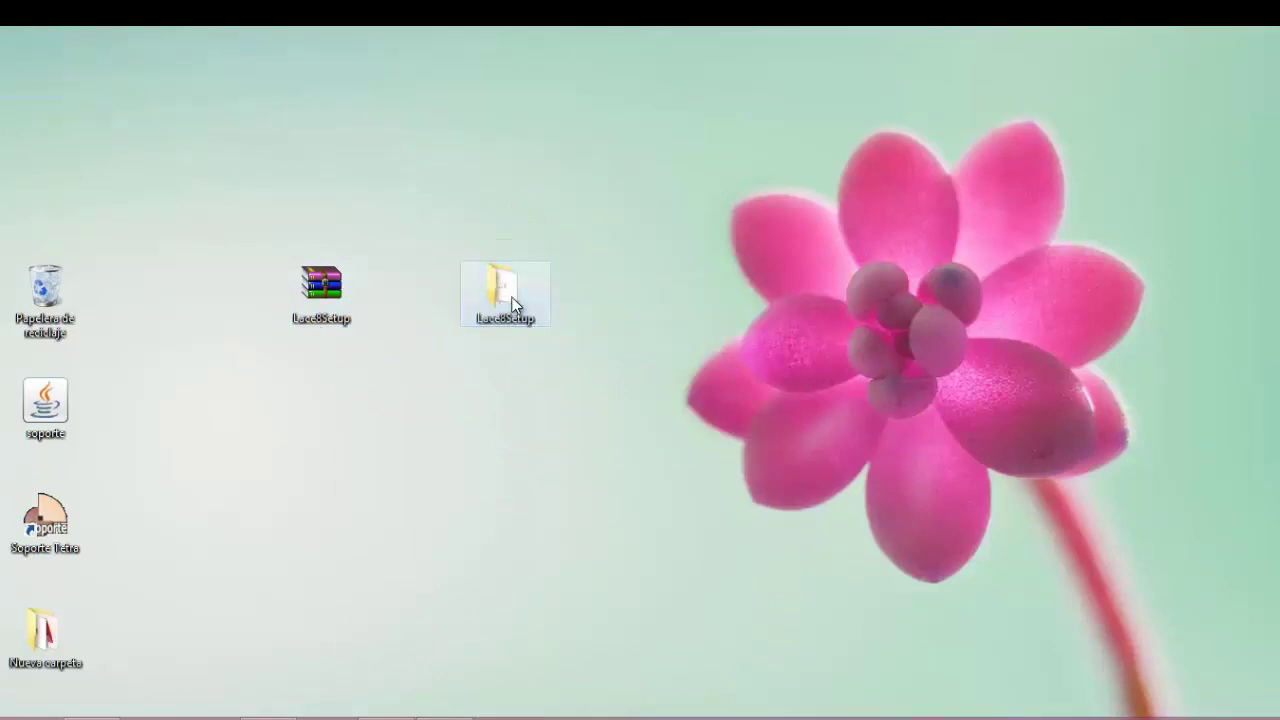
pyautogui.doubleClick(509, 303)
pyautogui.click(295, 243)
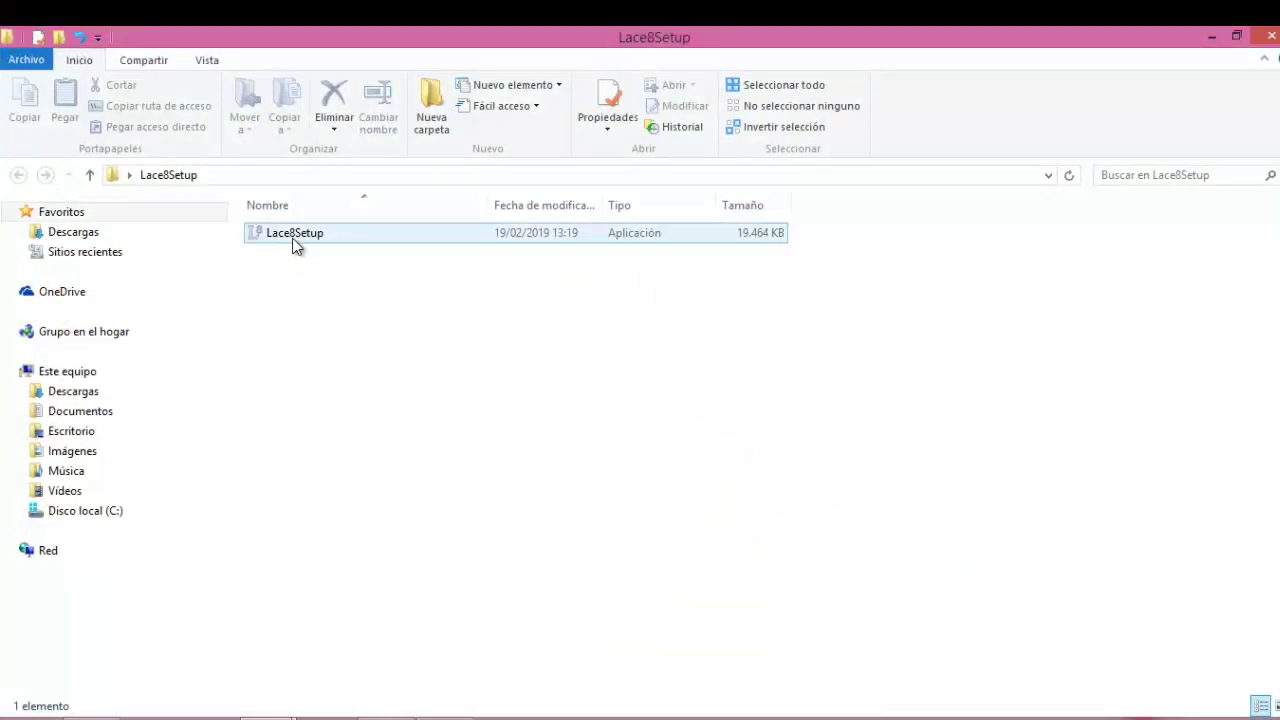
pyautogui.doubleClick(295, 243)
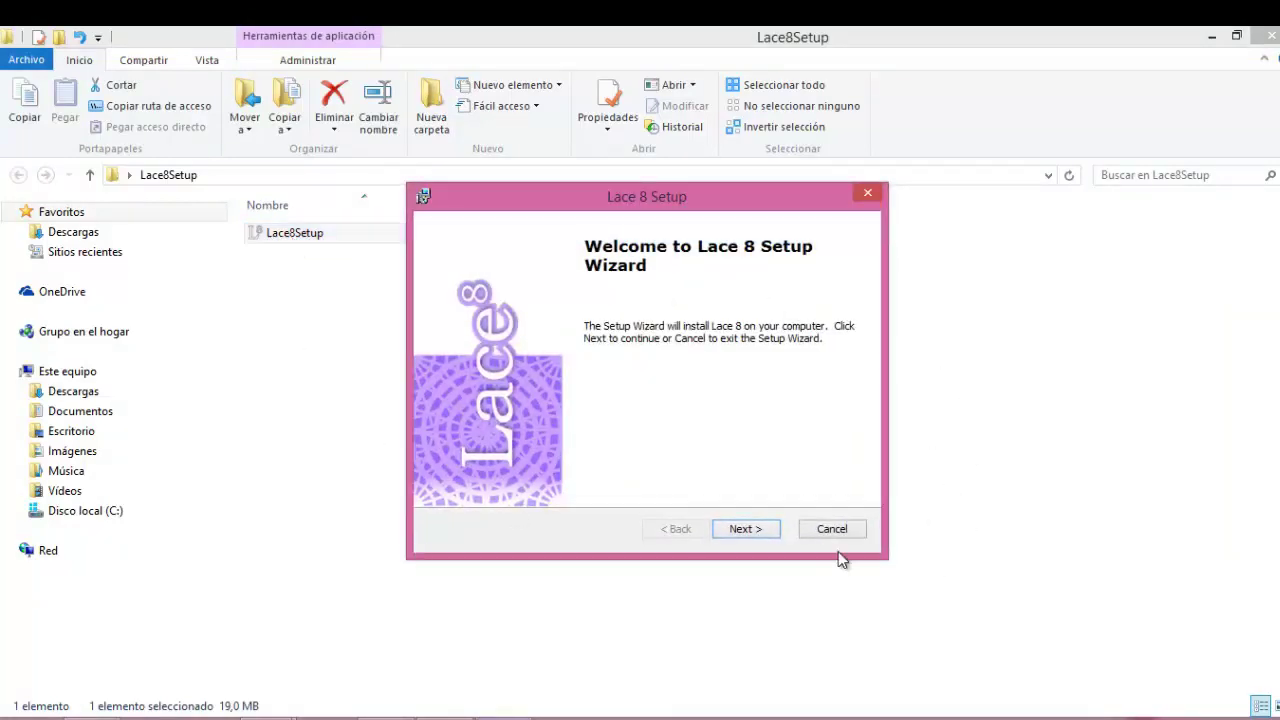
# Past the welcome page, replace the registered user name and enter the organization
pyautogui.click(770, 531)
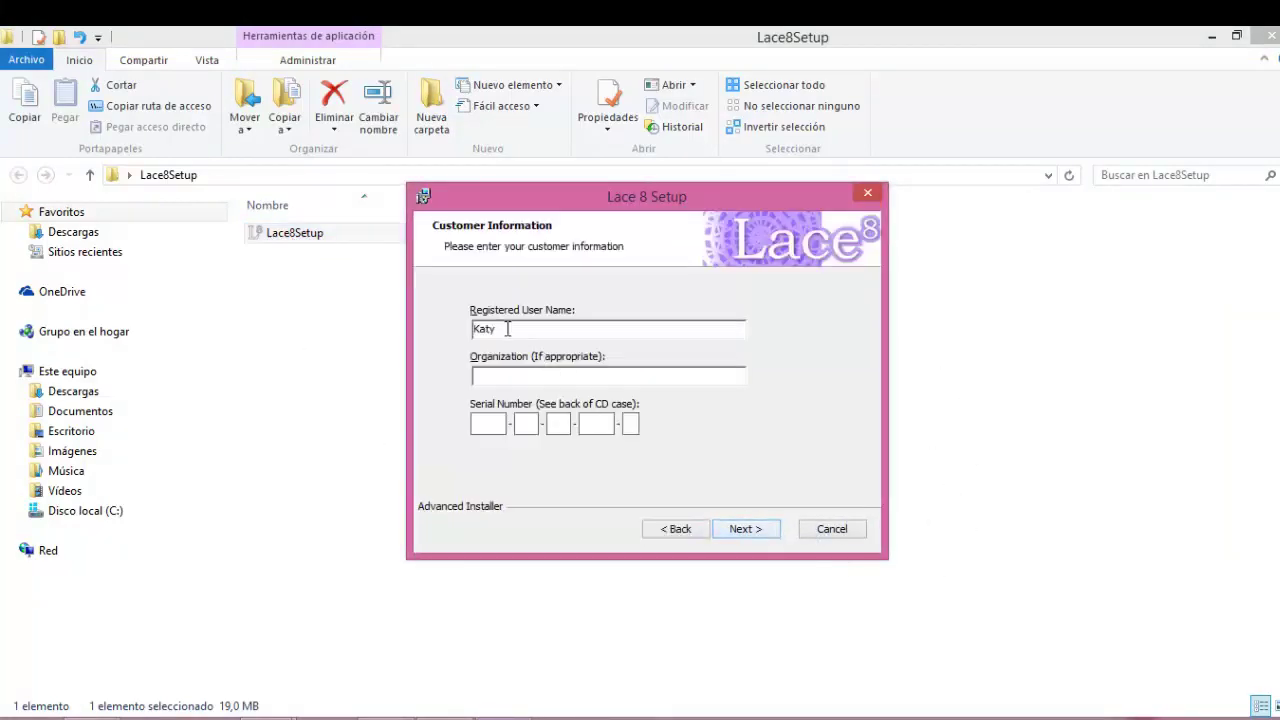
pyautogui.moveTo(500, 328); pyautogui.dragTo(449, 324)
pyautogui.click(525, 380)
pyautogui.write('lamacaterine')
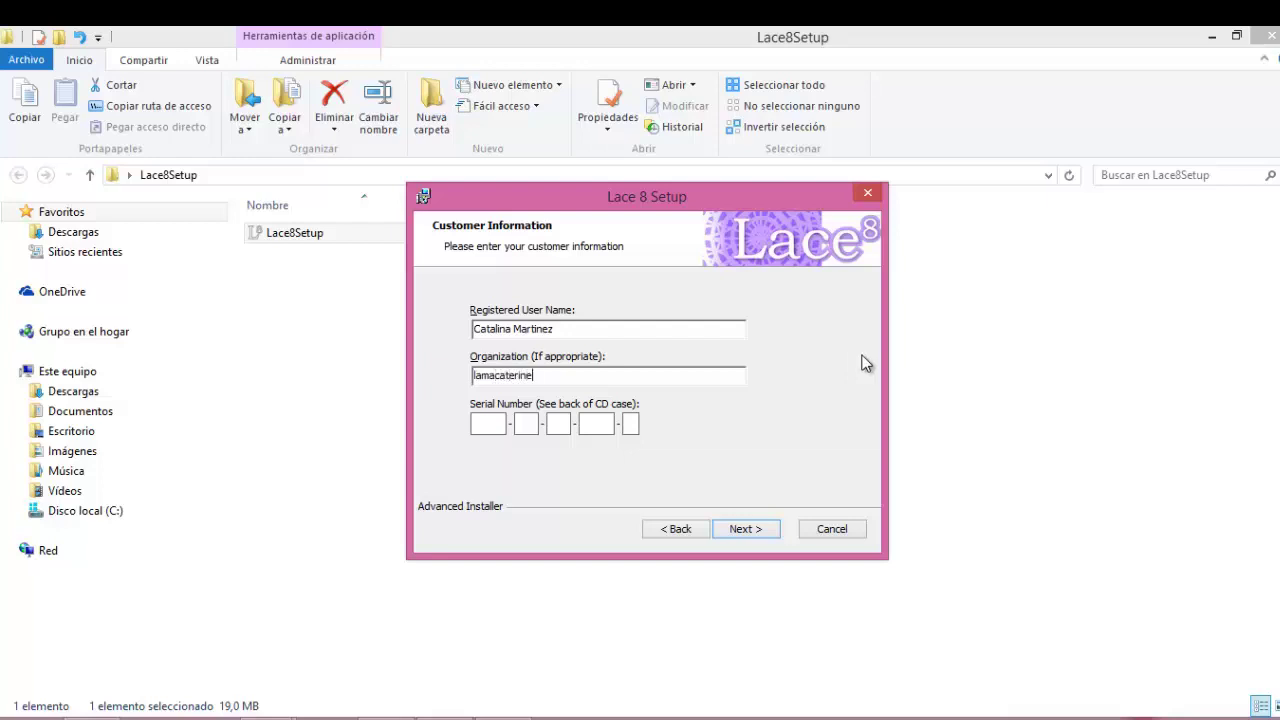
pyautogui.click(481, 422)
# Enter the serial number from the e-mail and continue to the licence agreement
pyautogui.moveTo(710, 203); pyautogui.dragTo(965, 208)
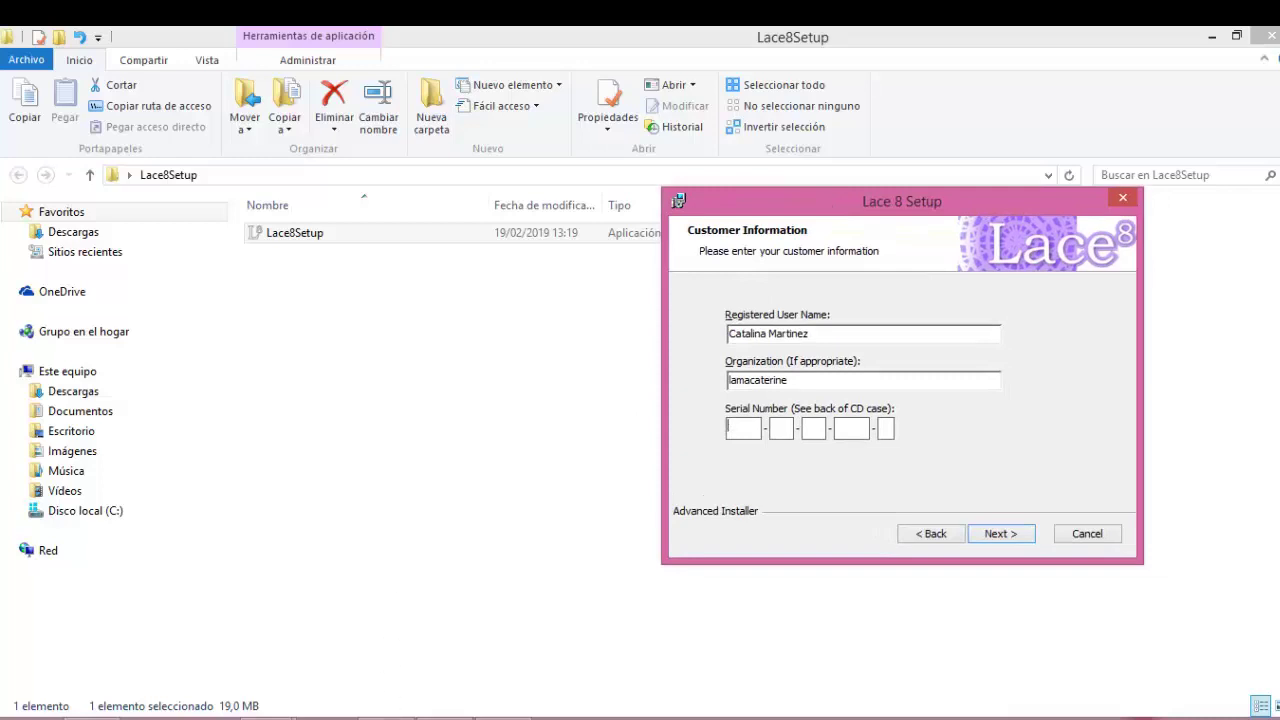
pyautogui.hotkey('alt', 'Tab')
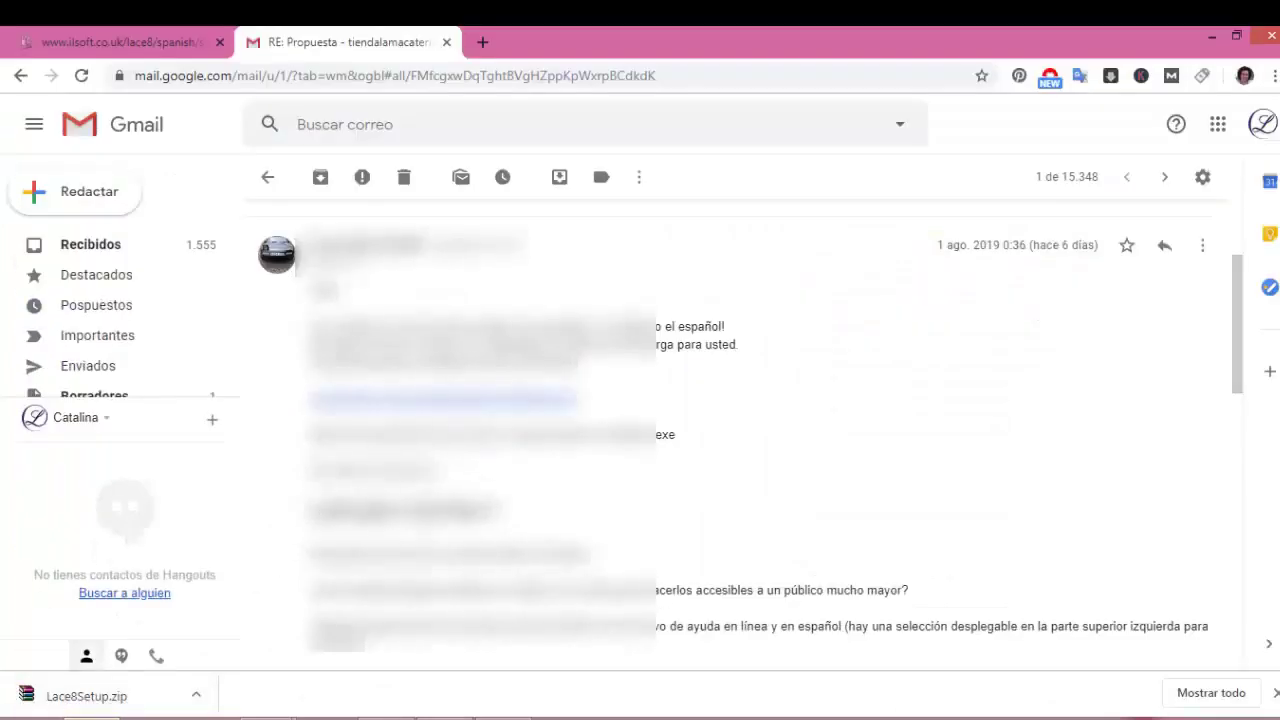
pyautogui.click(485, 716)
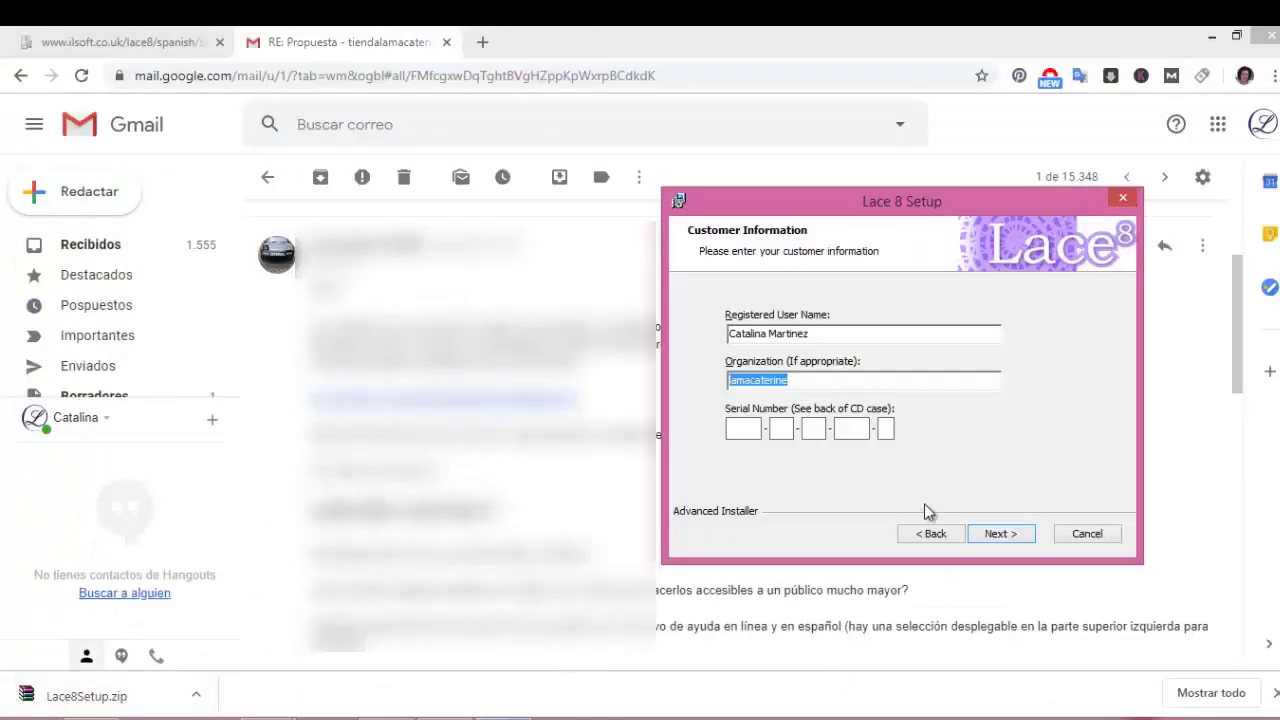
pyautogui.click(746, 426)
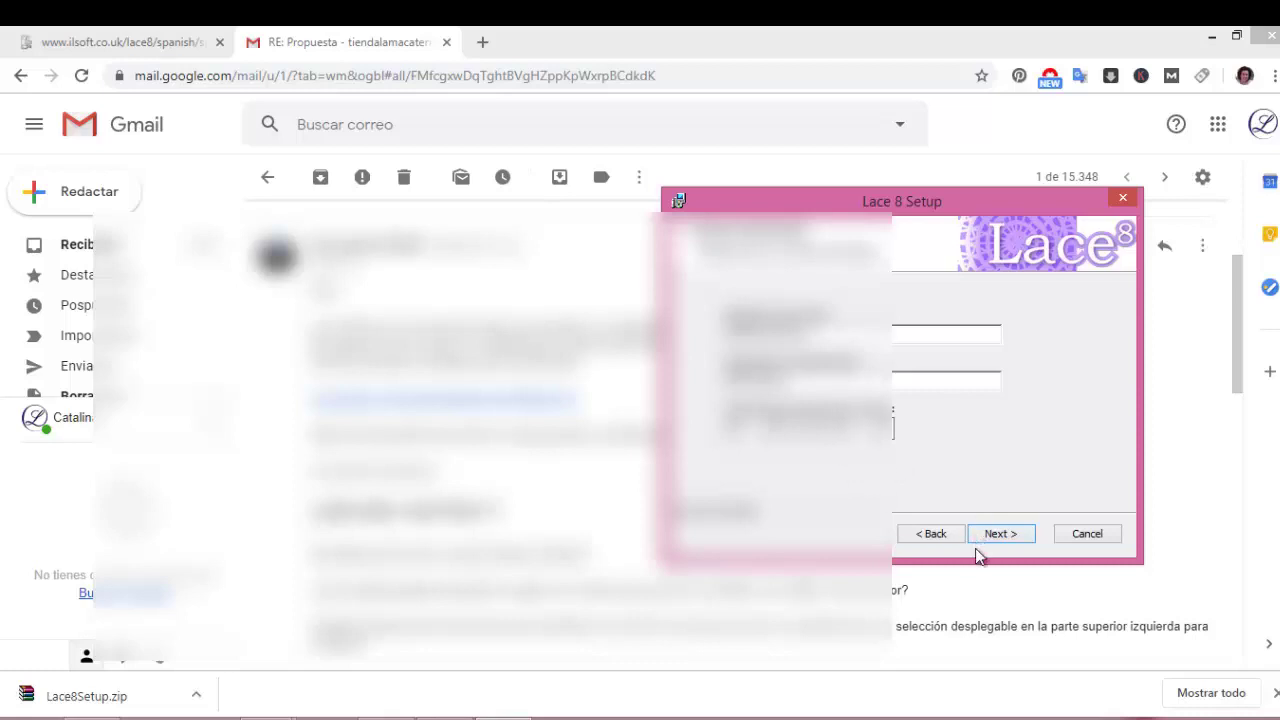
pyautogui.click(1213, 38)
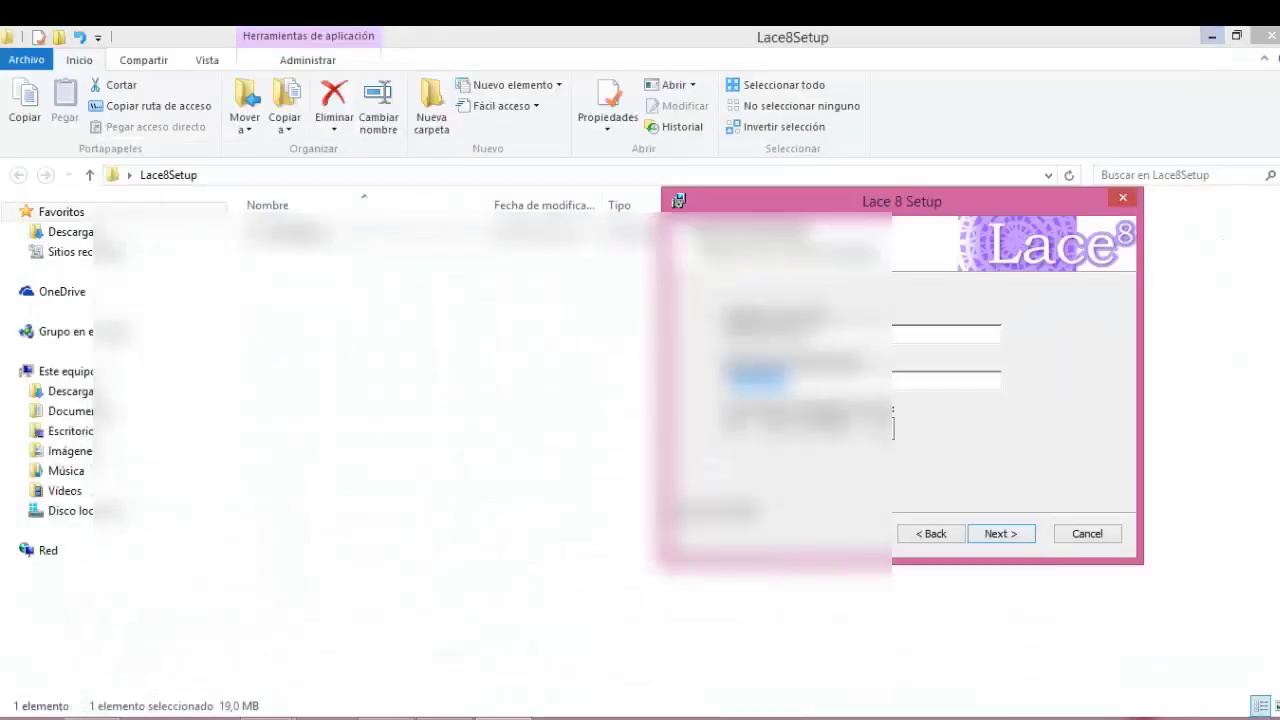
pyautogui.click(1000, 534)
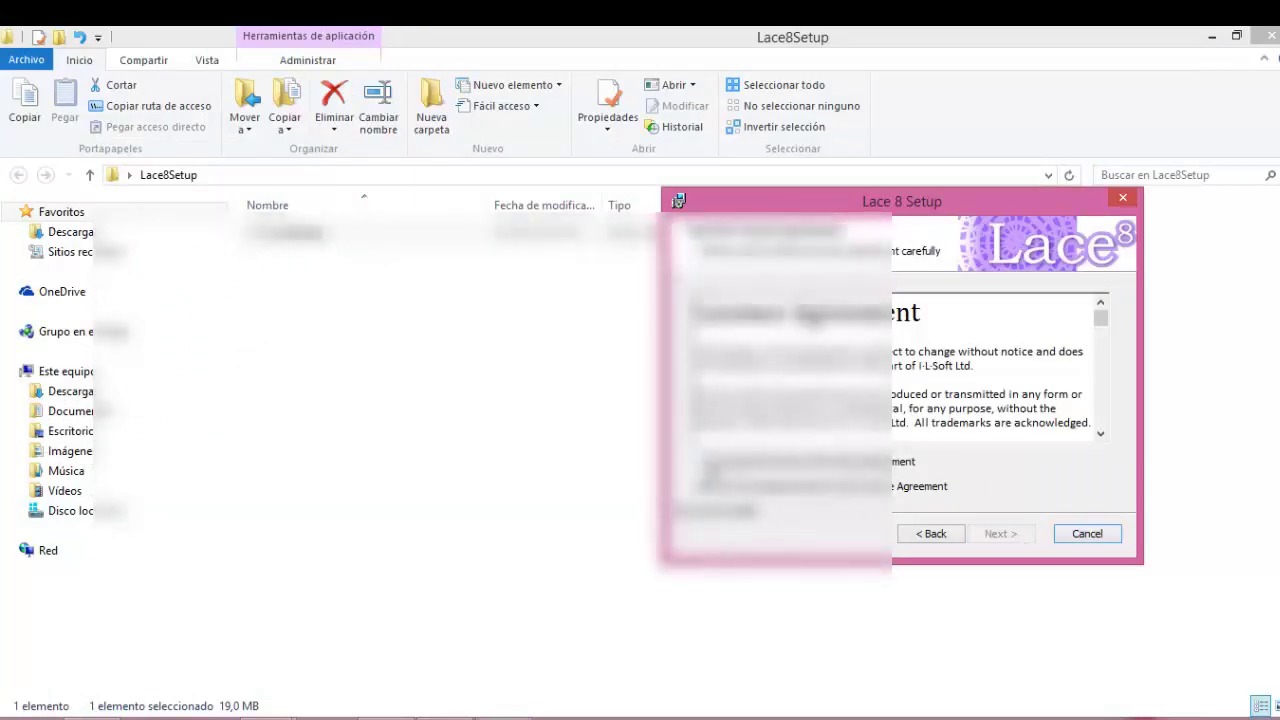
# Accept the terms in the License Agreement and continue to the installation folder page
pyautogui.click(1222, 41)
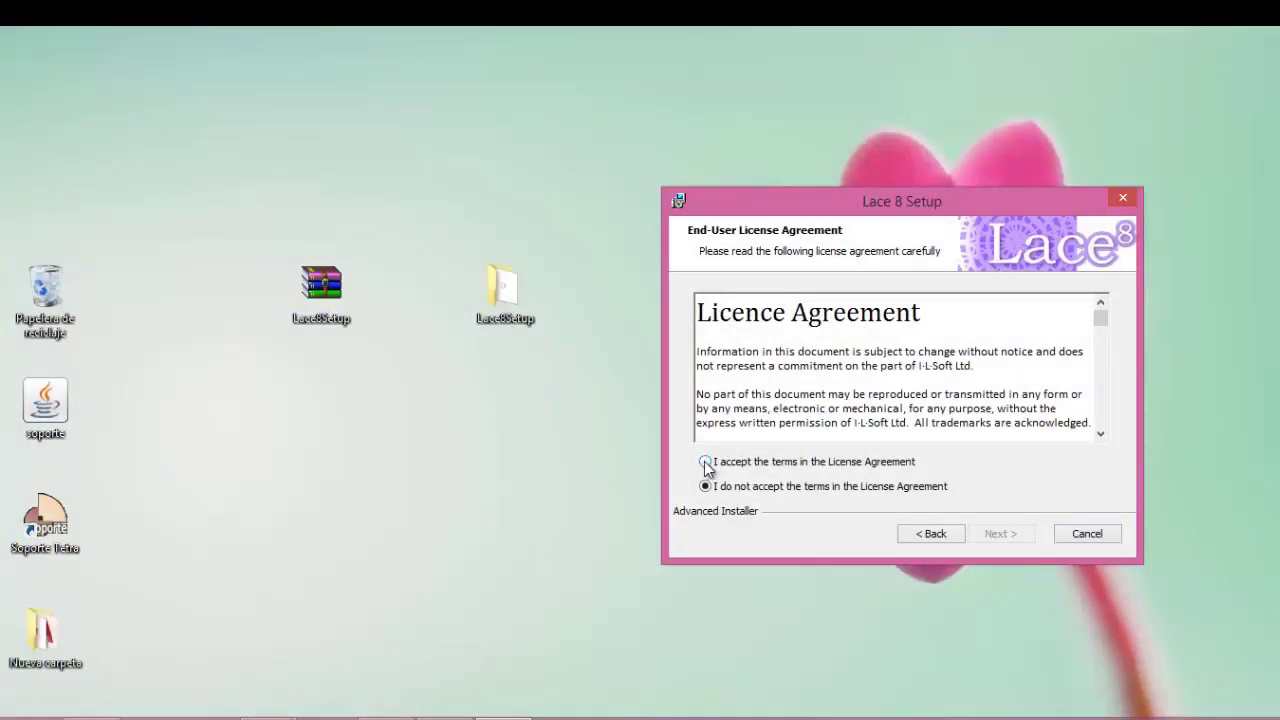
pyautogui.click(706, 462)
pyautogui.click(1018, 537)
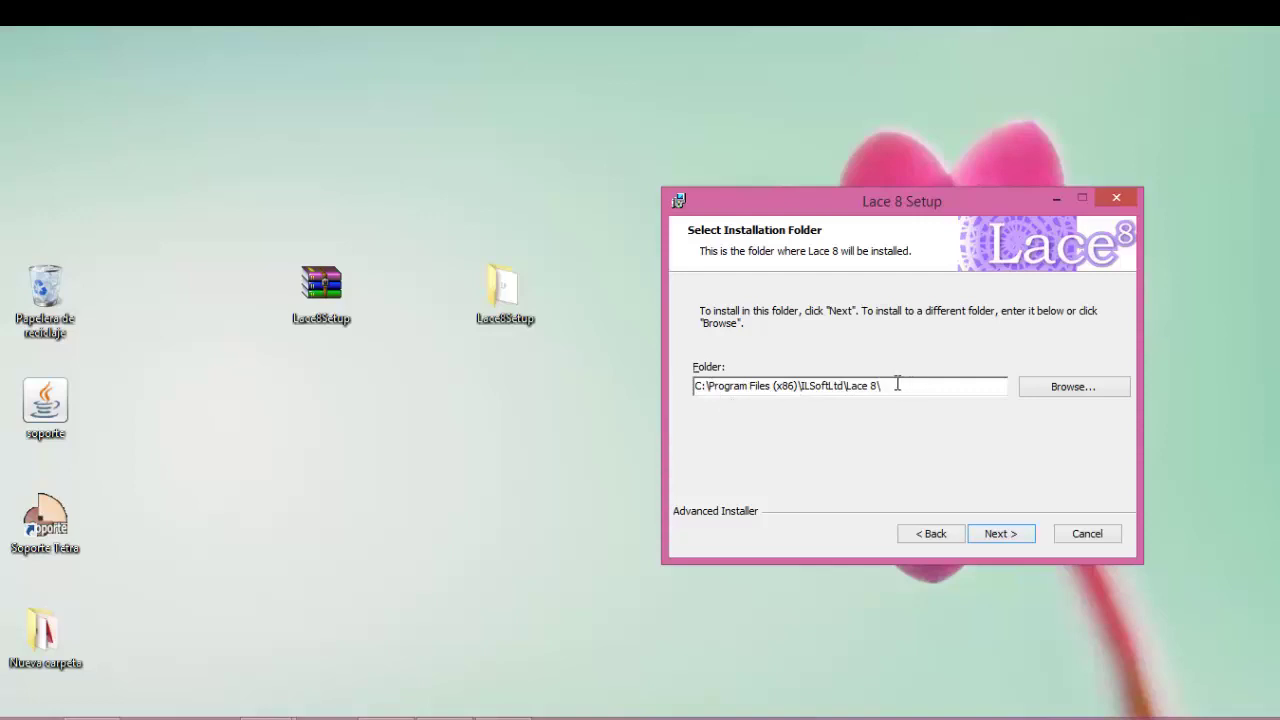
# Keep the default C:\Program Files (x86)\ILSoftLtd\Lace 8\ folder and install Lace 8
pyautogui.click(1067, 392)
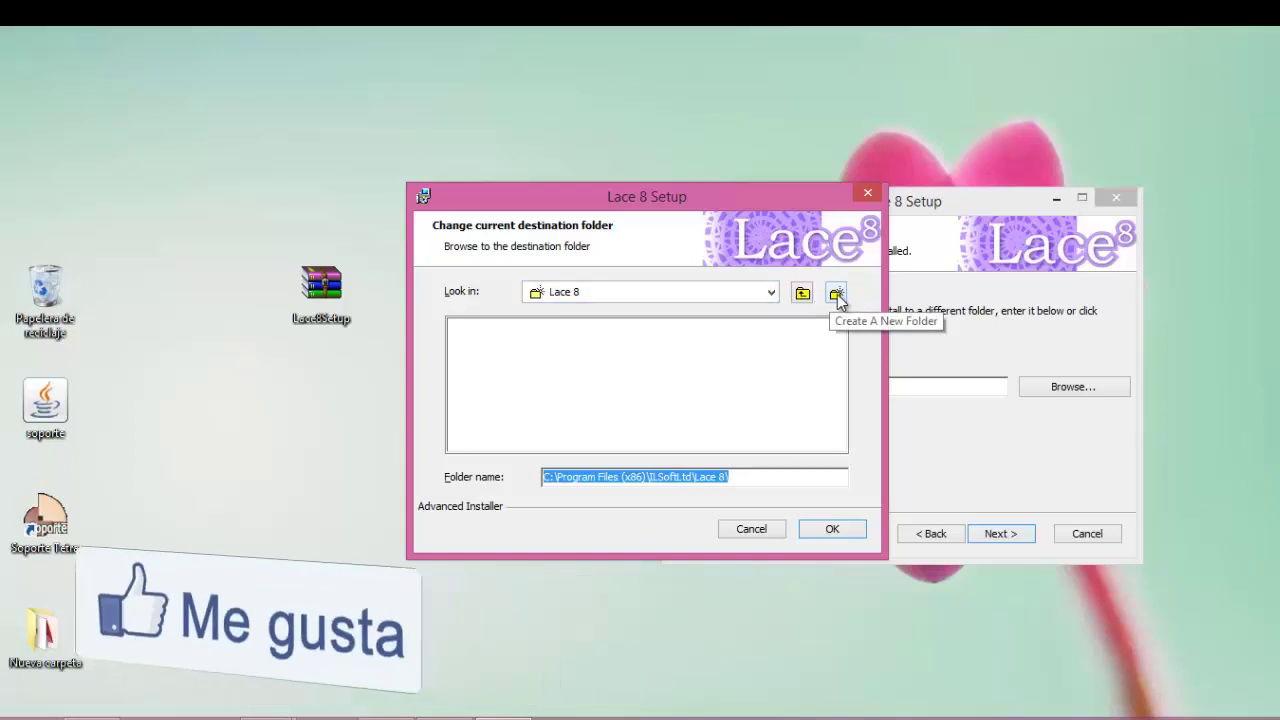
pyautogui.click(764, 529)
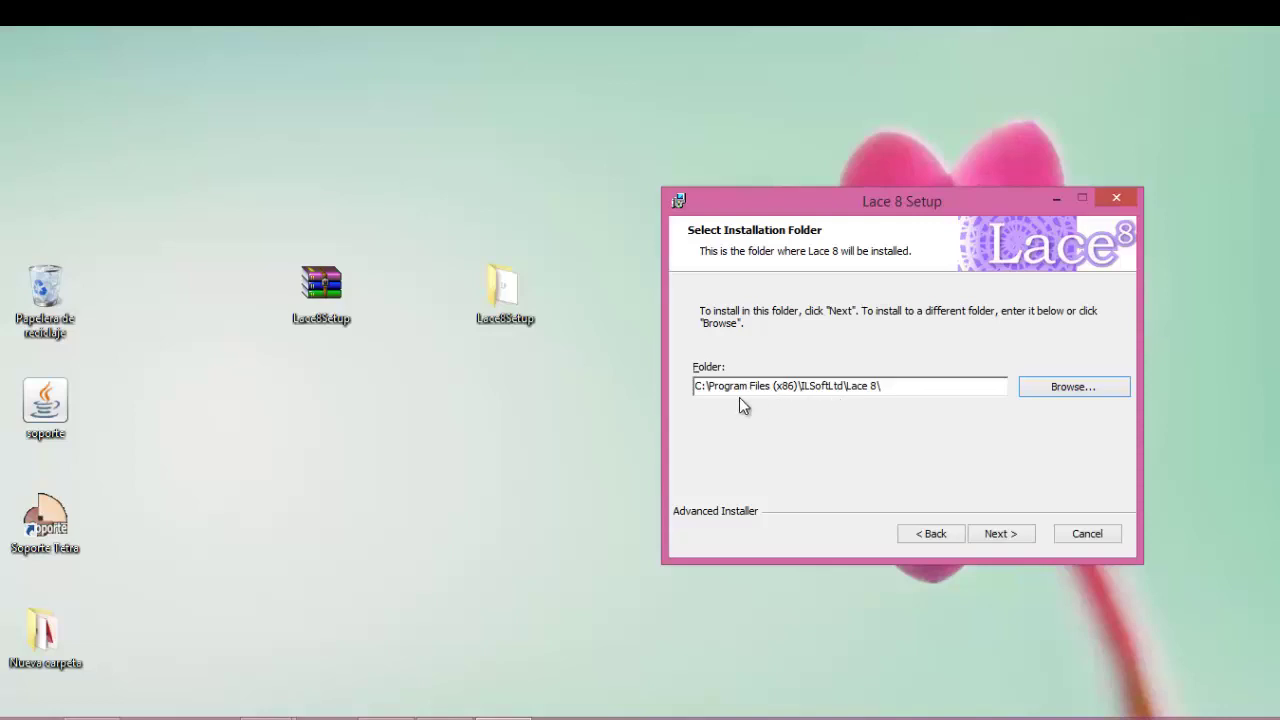
pyautogui.click(997, 536)
pyautogui.click(1016, 538)
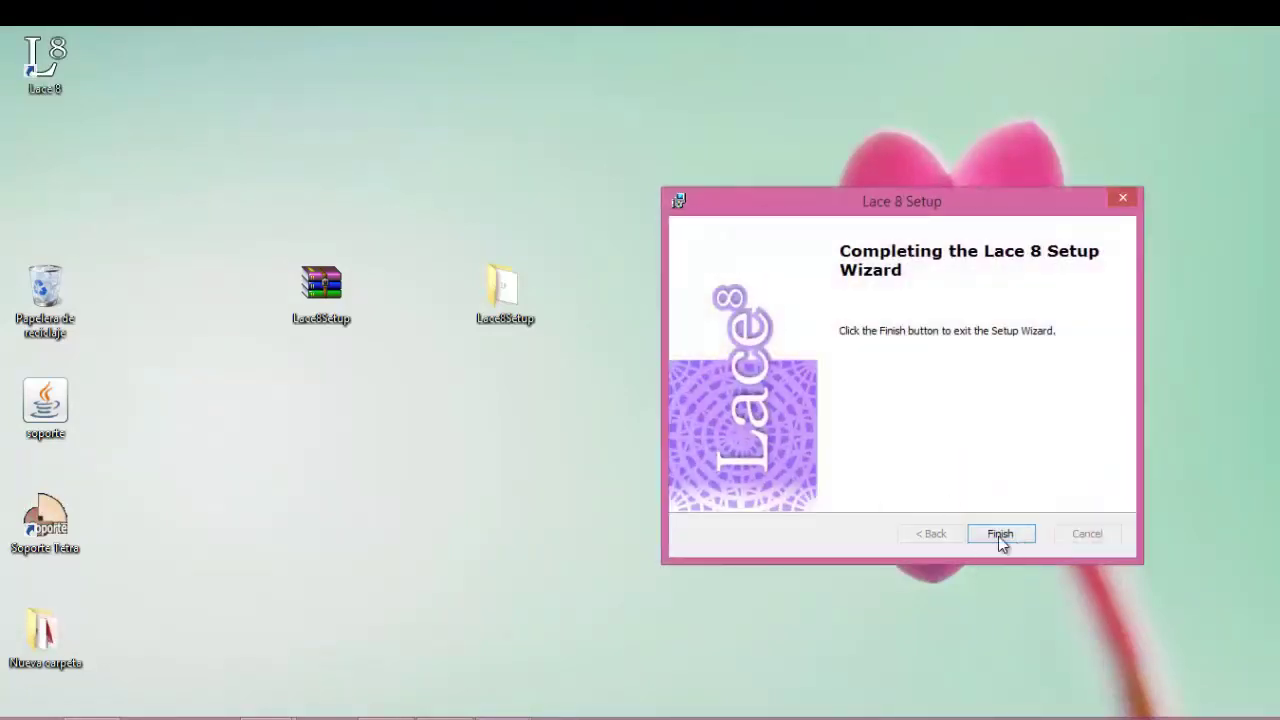
# Close the finished wizard and start Lace 8 from its new desktop shortcut
pyautogui.click(1000, 536)
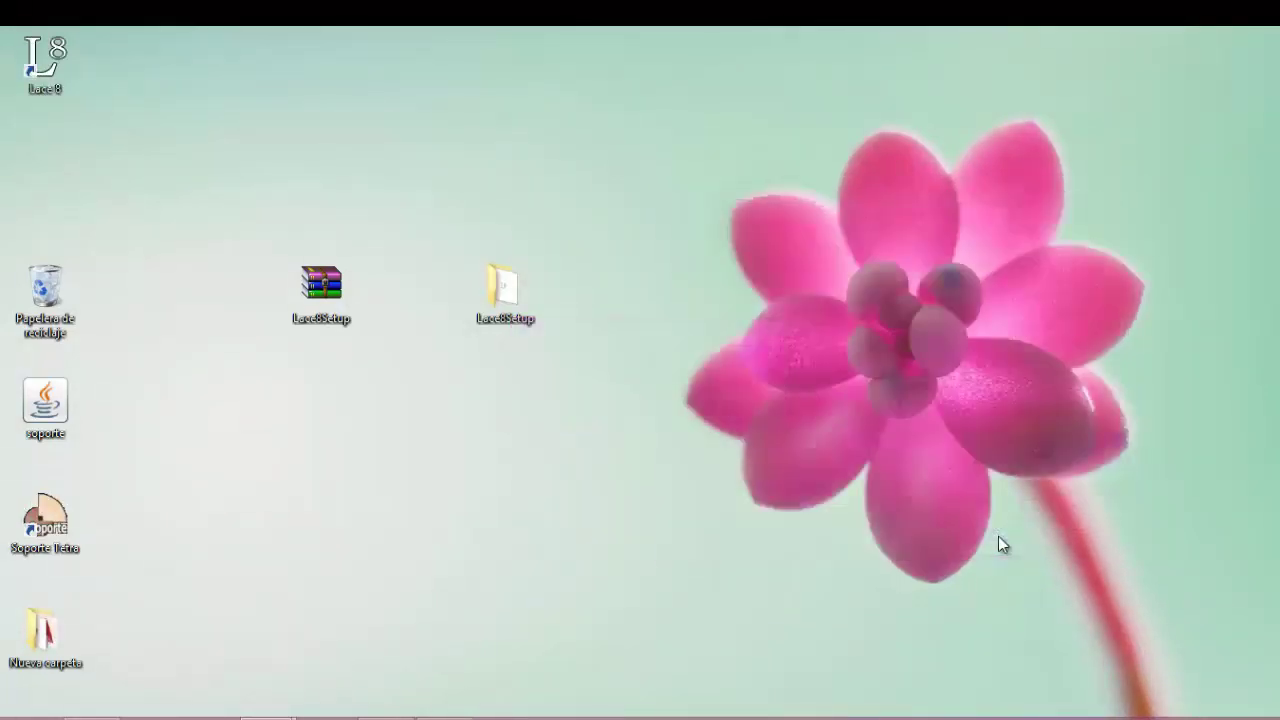
pyautogui.click(44, 60)
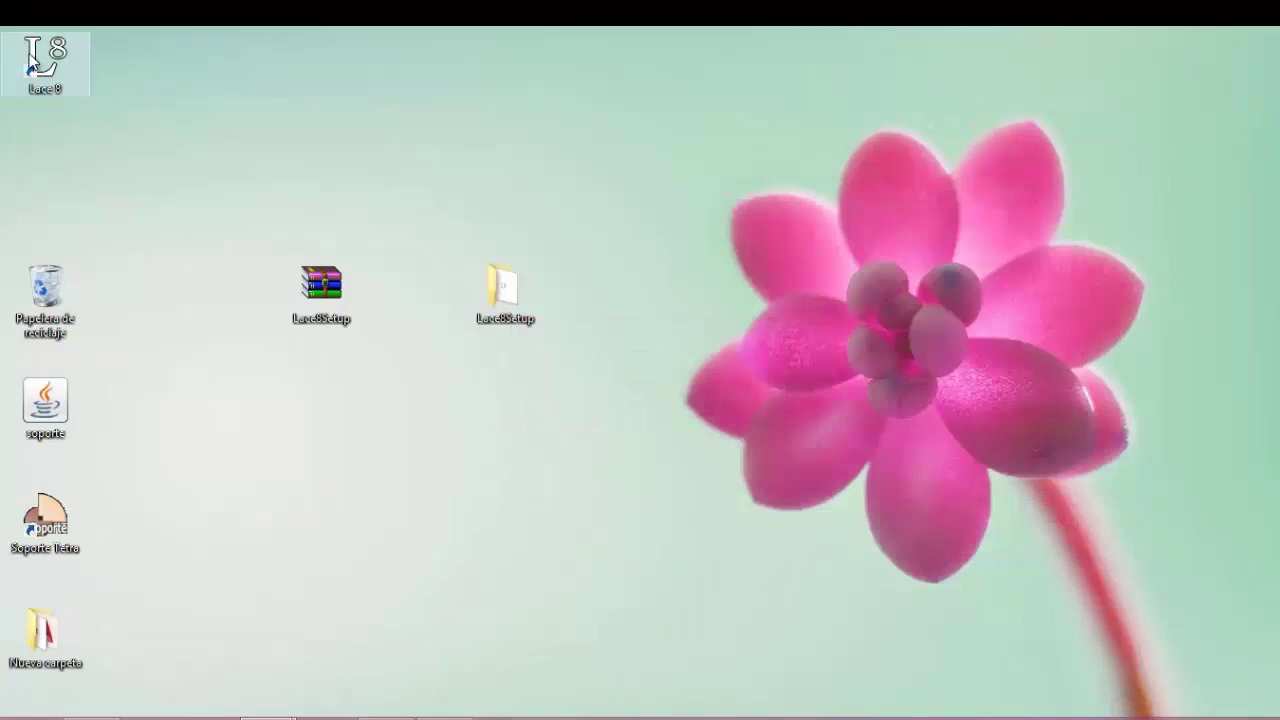
pyautogui.moveTo(44, 60); pyautogui.dragTo(470, 150)
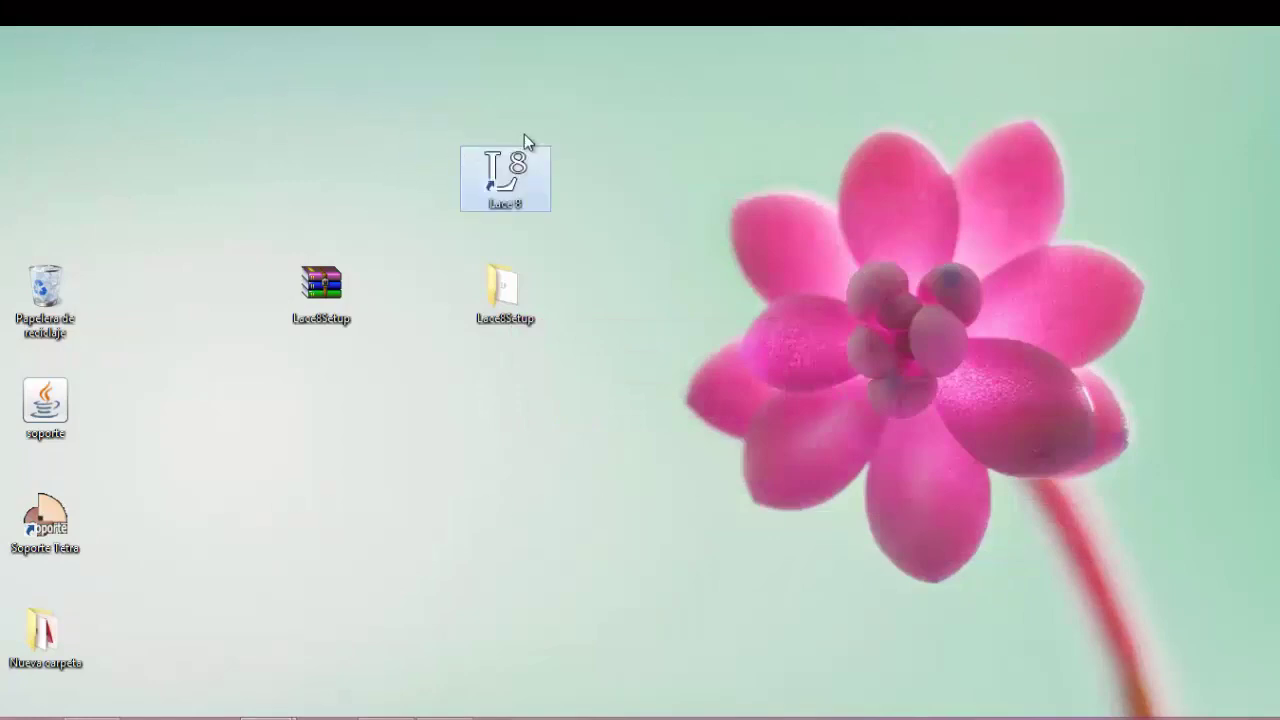
pyautogui.doubleClick(502, 189)
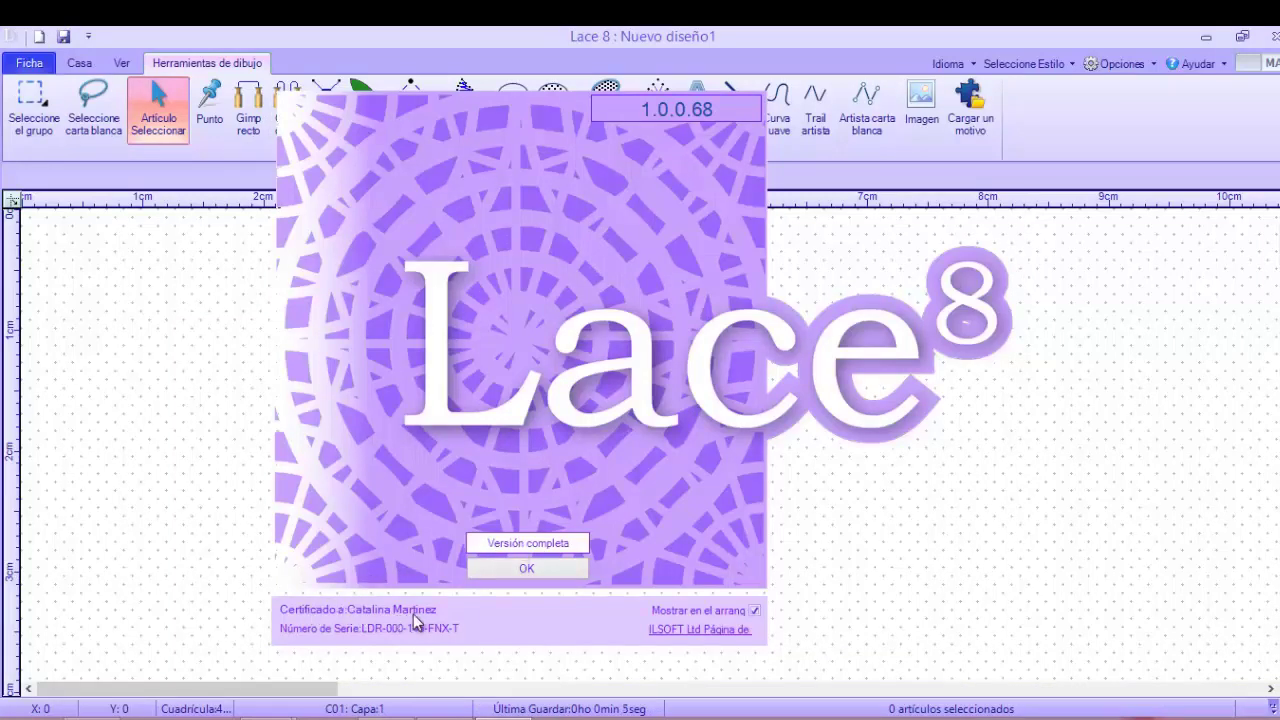
# Dismiss the 1.0.0.68 splash screen so the updater offering 1.0.0.69 appears
pyautogui.click(545, 571)
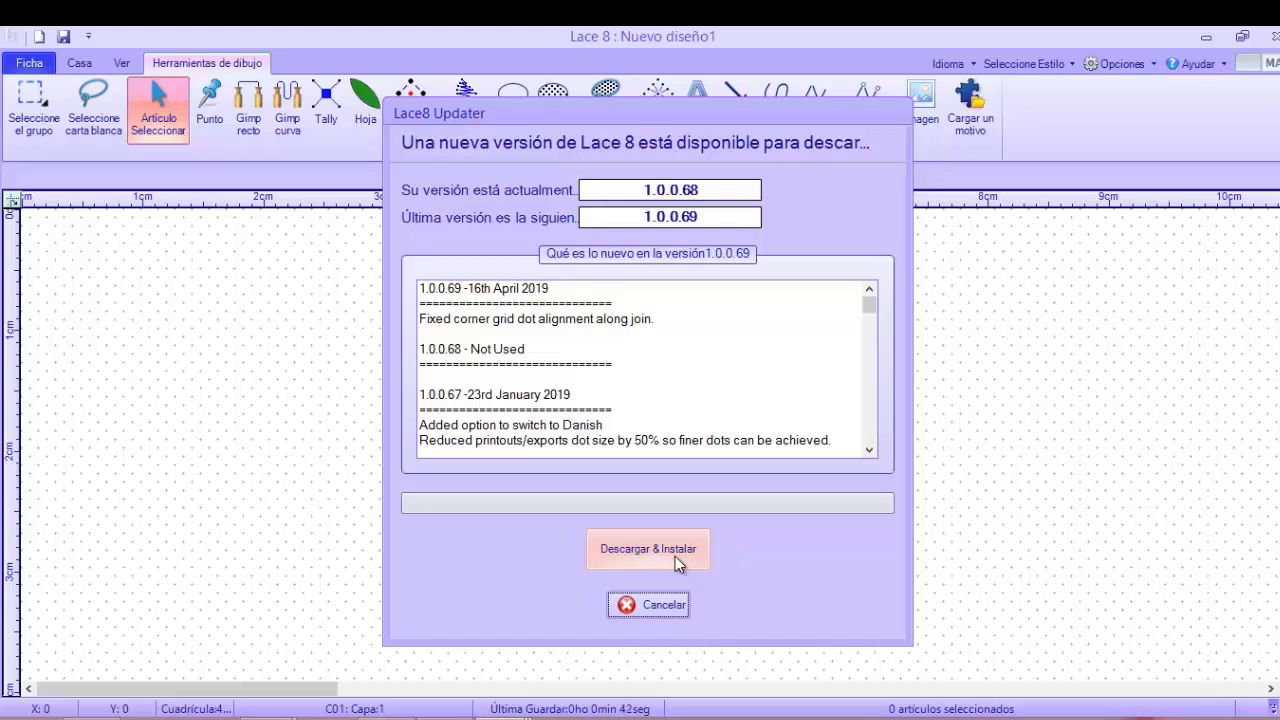
# Download the 1.0.0.69 update with Descargar & Instalar and confirm installing it
pyautogui.click(675, 556)
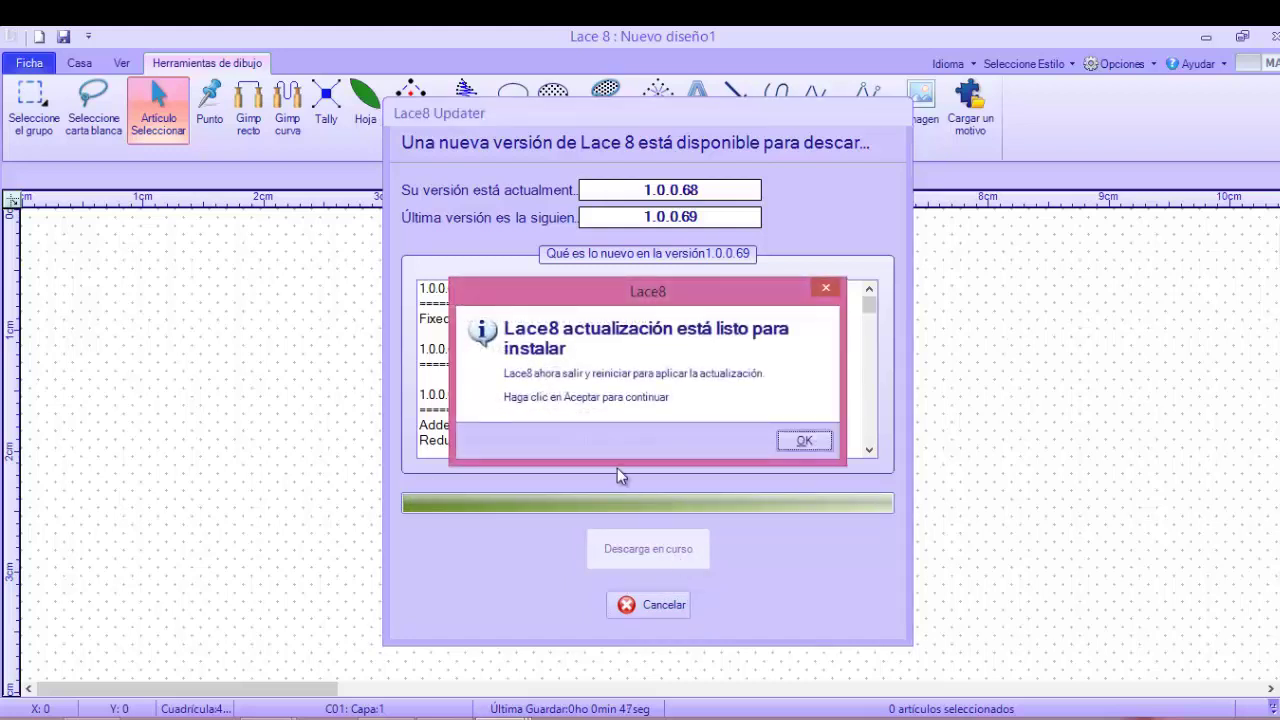
pyautogui.click(792, 446)
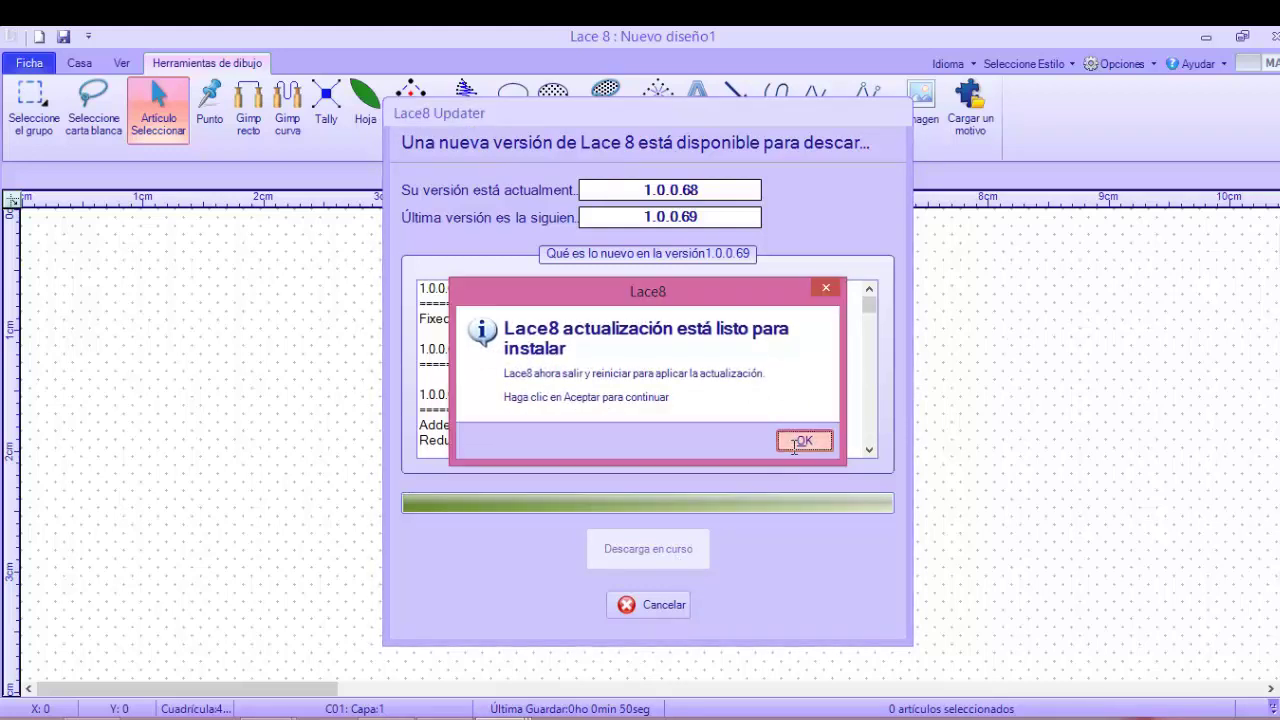
pyautogui.click(794, 446)
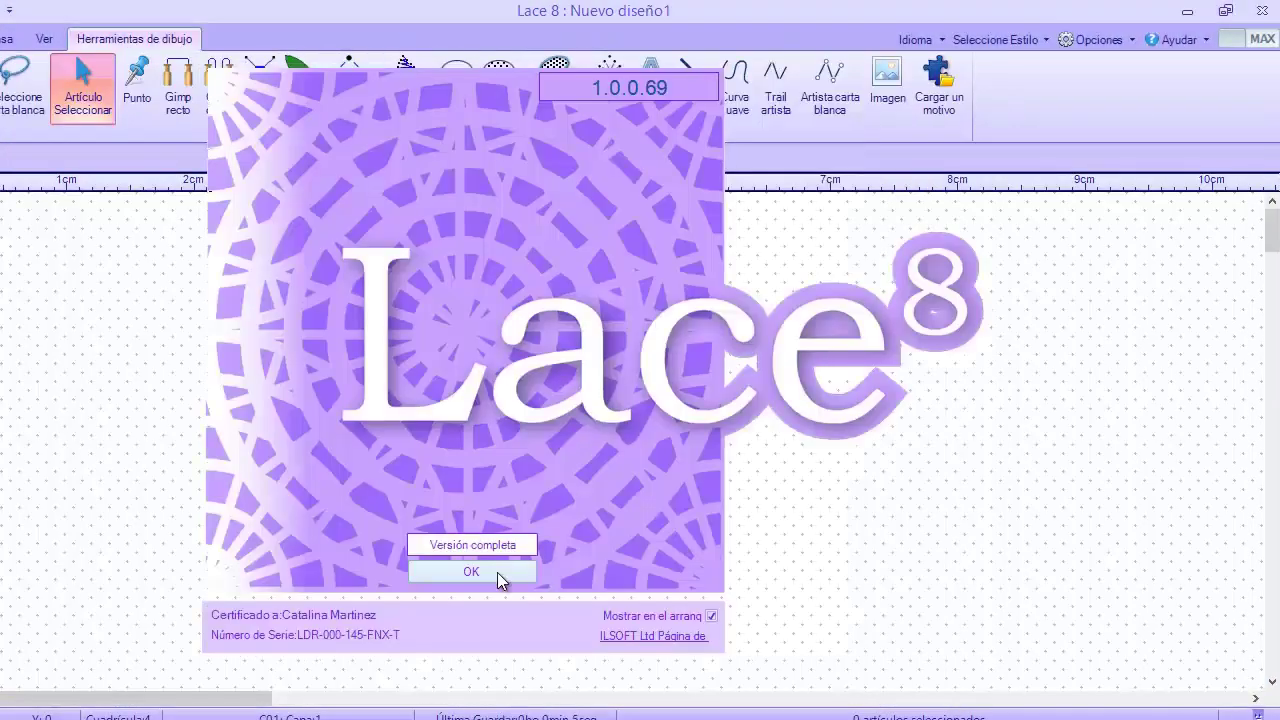
# Set the Language to Spanish, confirm Cambiar Idioma, and relaunch Lace 8
pyautogui.click(497, 572)
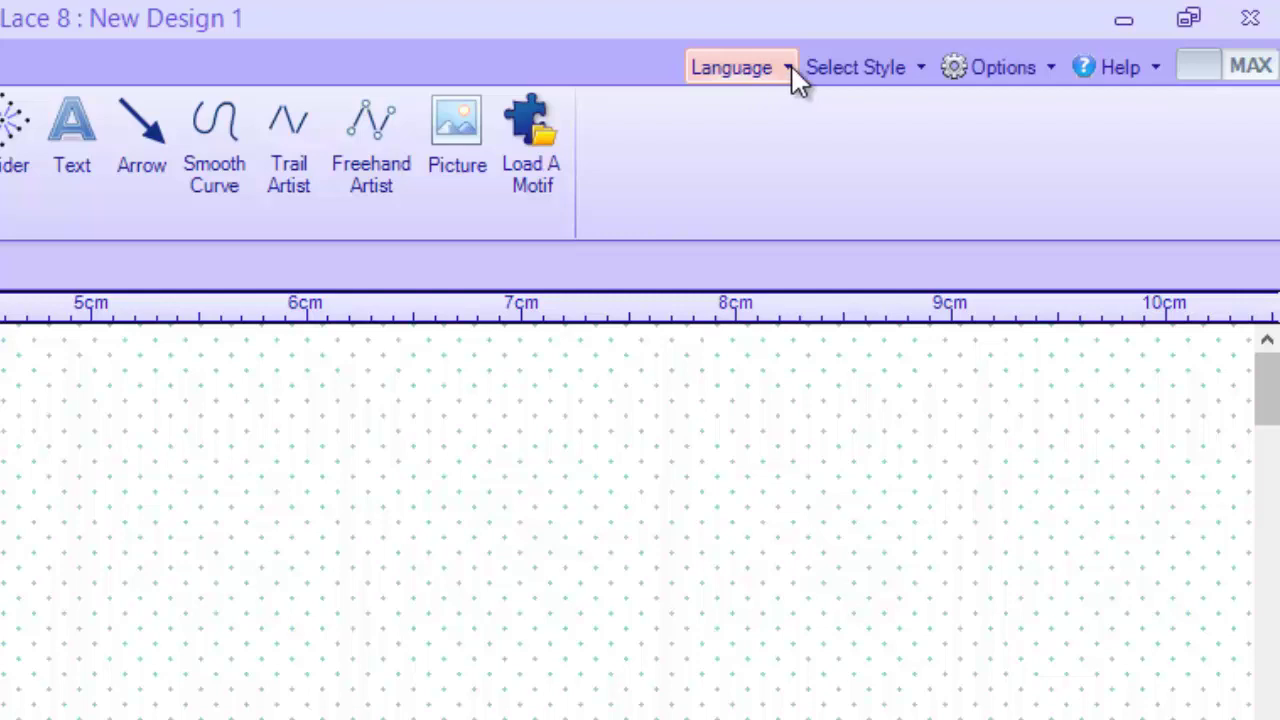
pyautogui.click(790, 67)
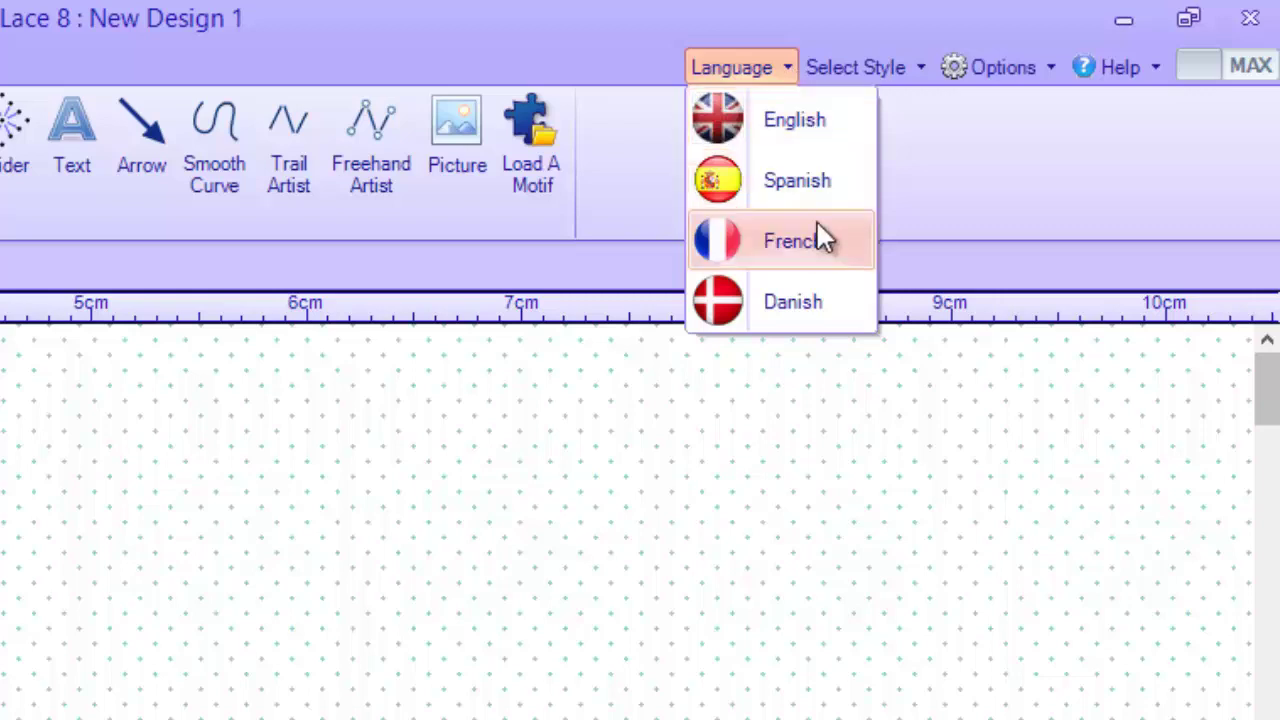
pyautogui.click(761, 181)
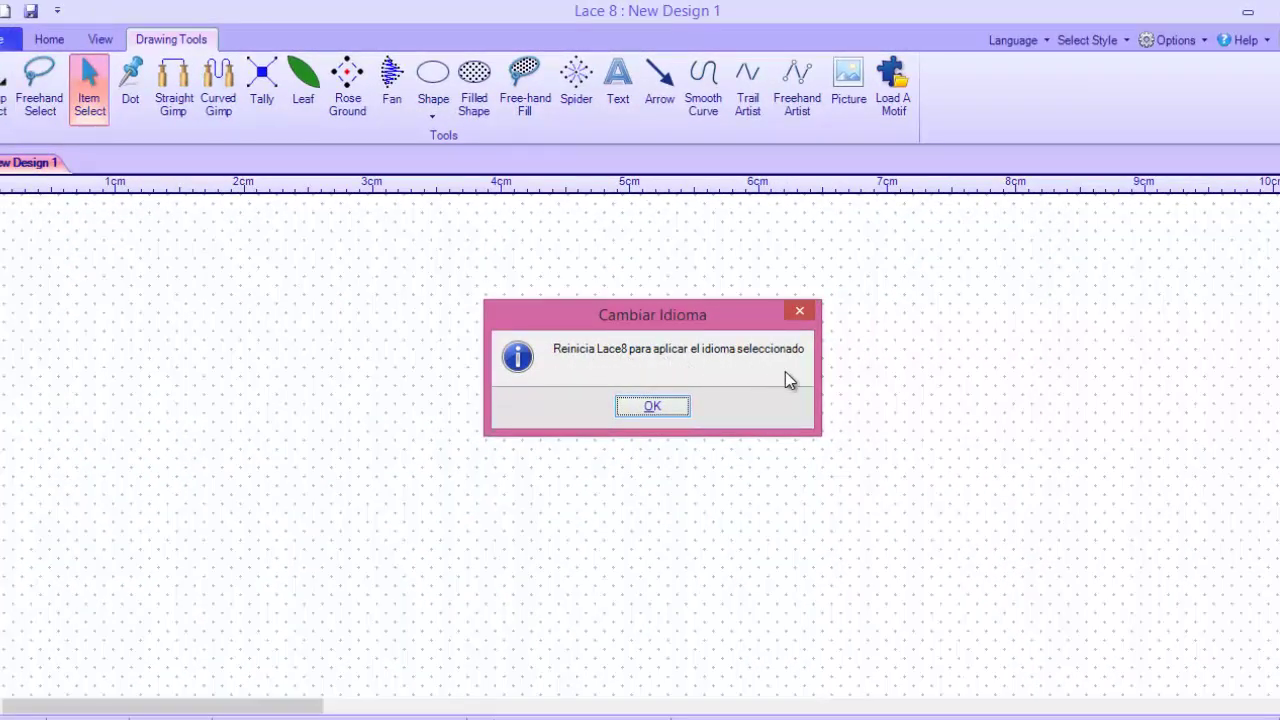
pyautogui.click(652, 407)
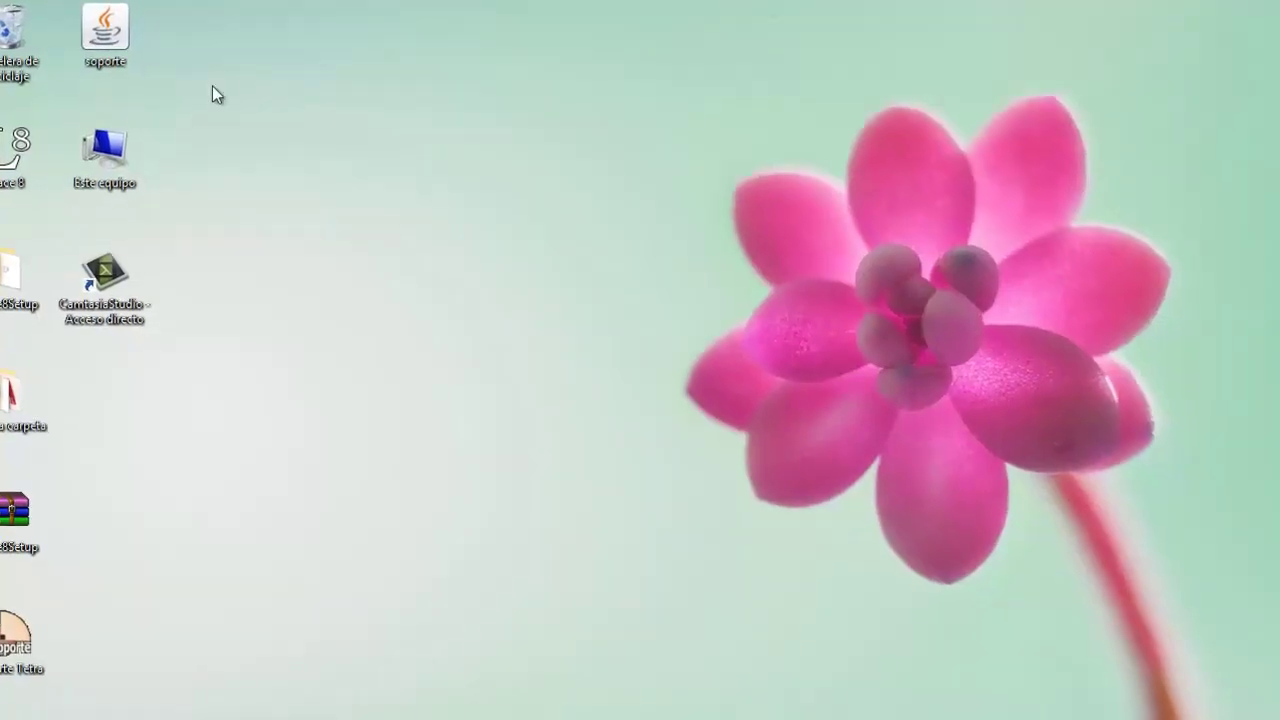
pyautogui.doubleClick(30, 168)
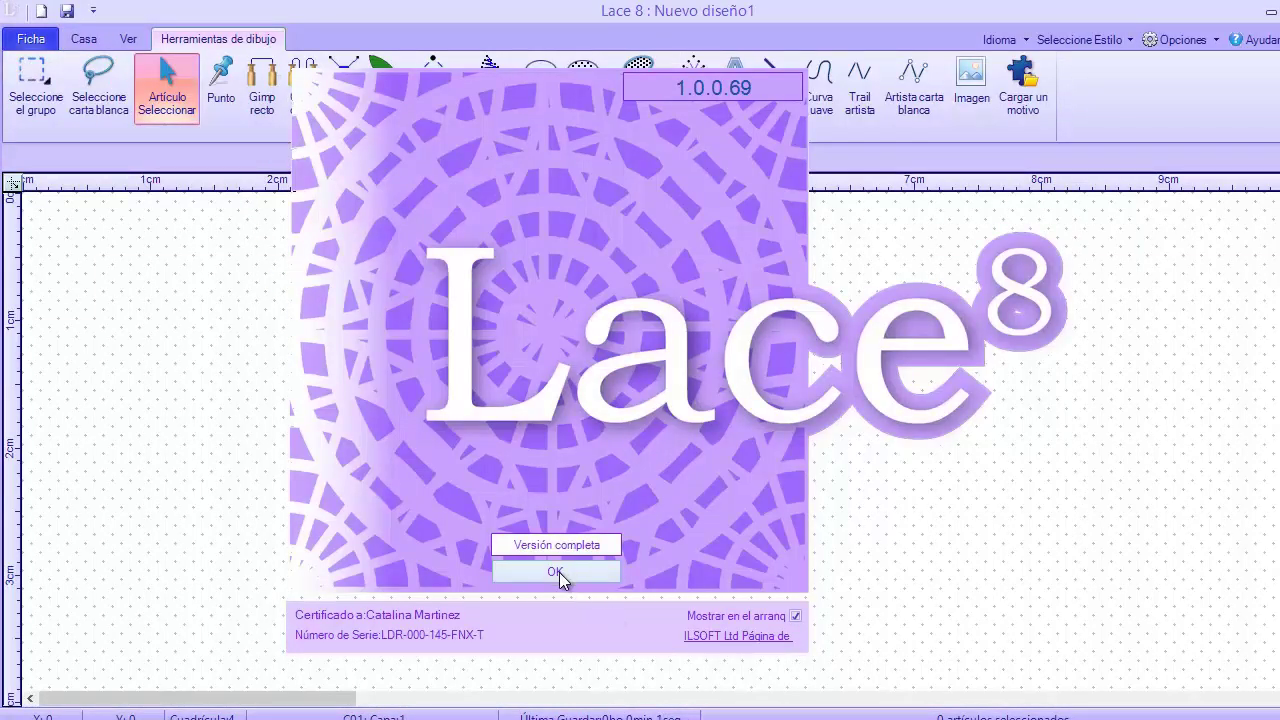
# Close the splash and pick Artículo Seleccionar on the Herramientas de dibujo ribbon
pyautogui.click(556, 572)
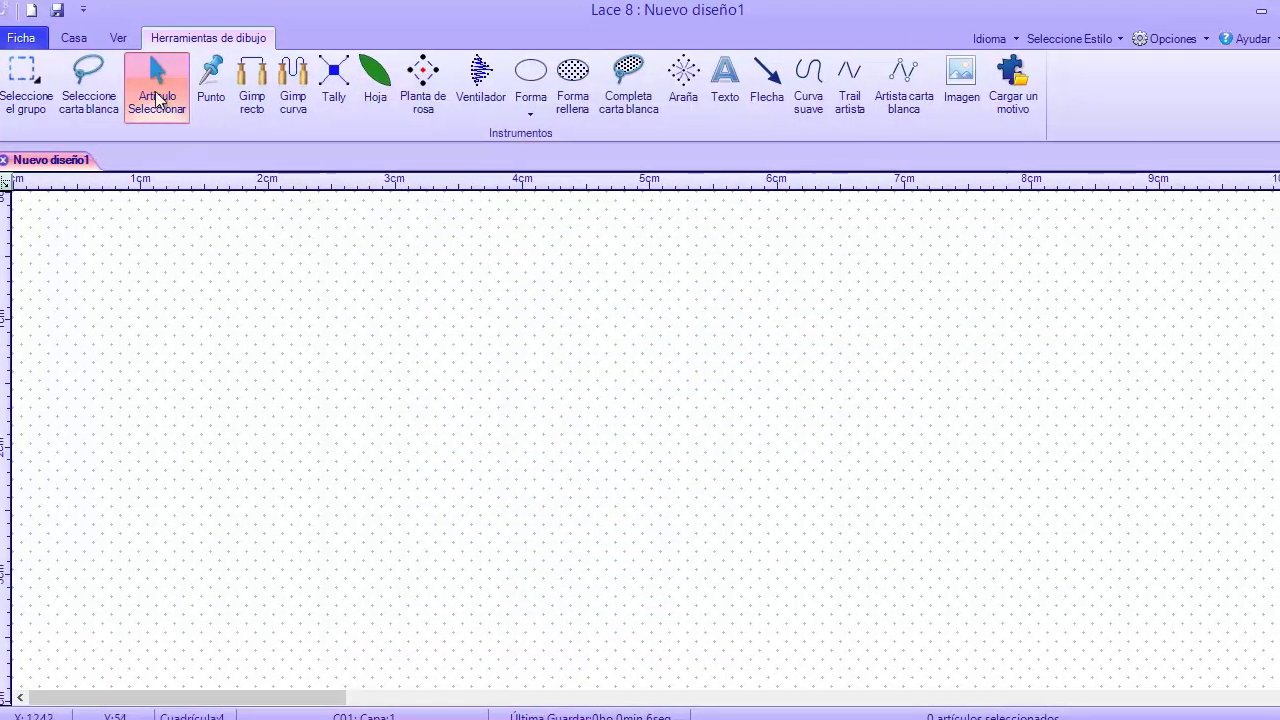
pyautogui.click(114, 106)
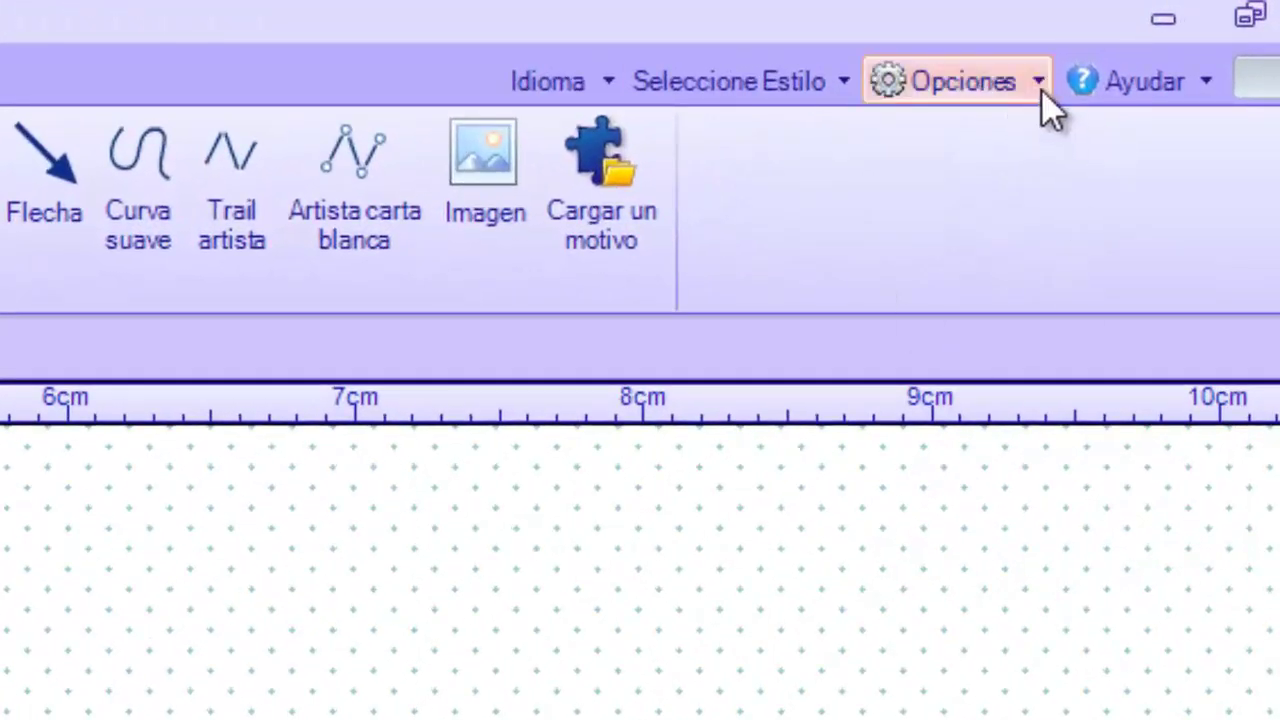
pyautogui.click(1041, 89)
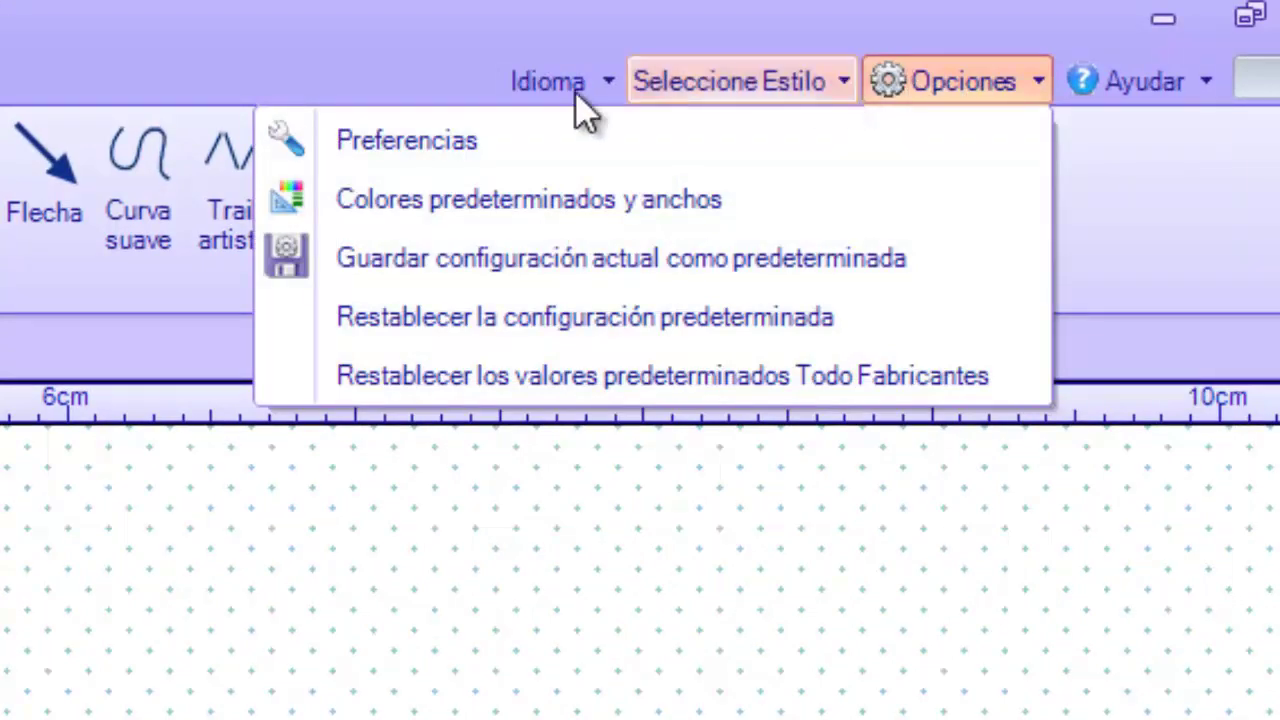
pyautogui.click(465, 140)
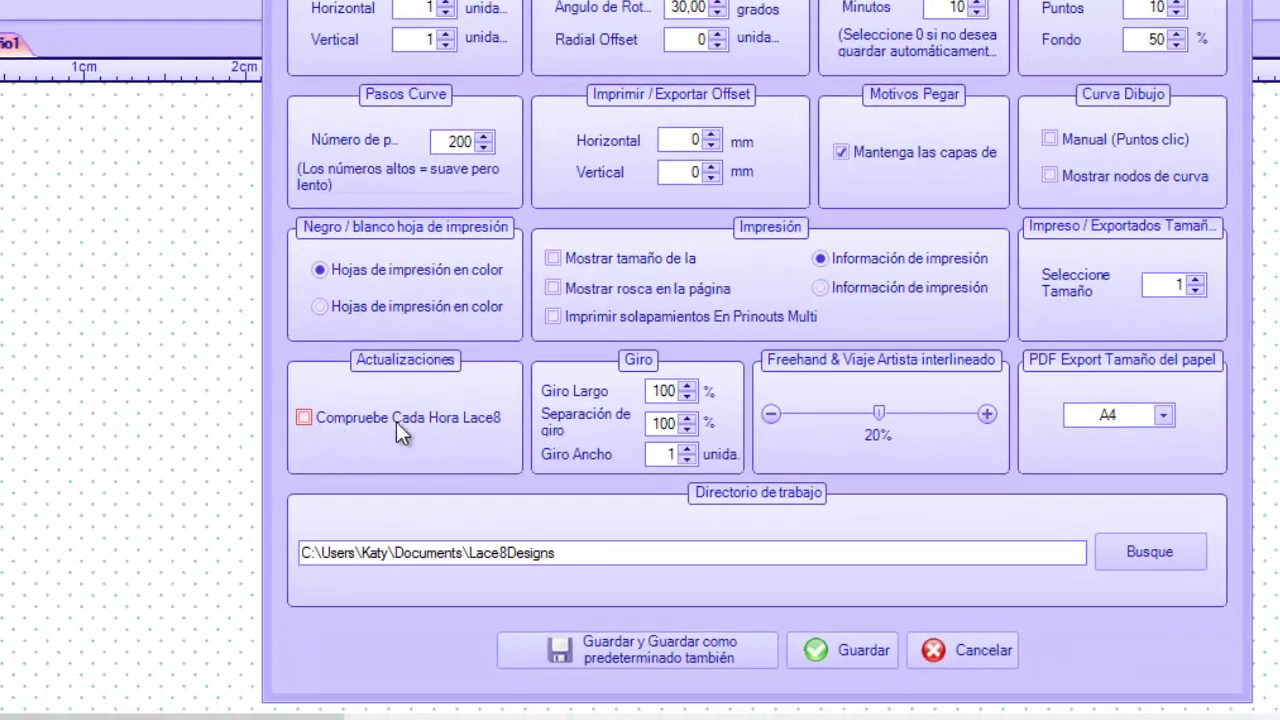
pyautogui.click(855, 653)
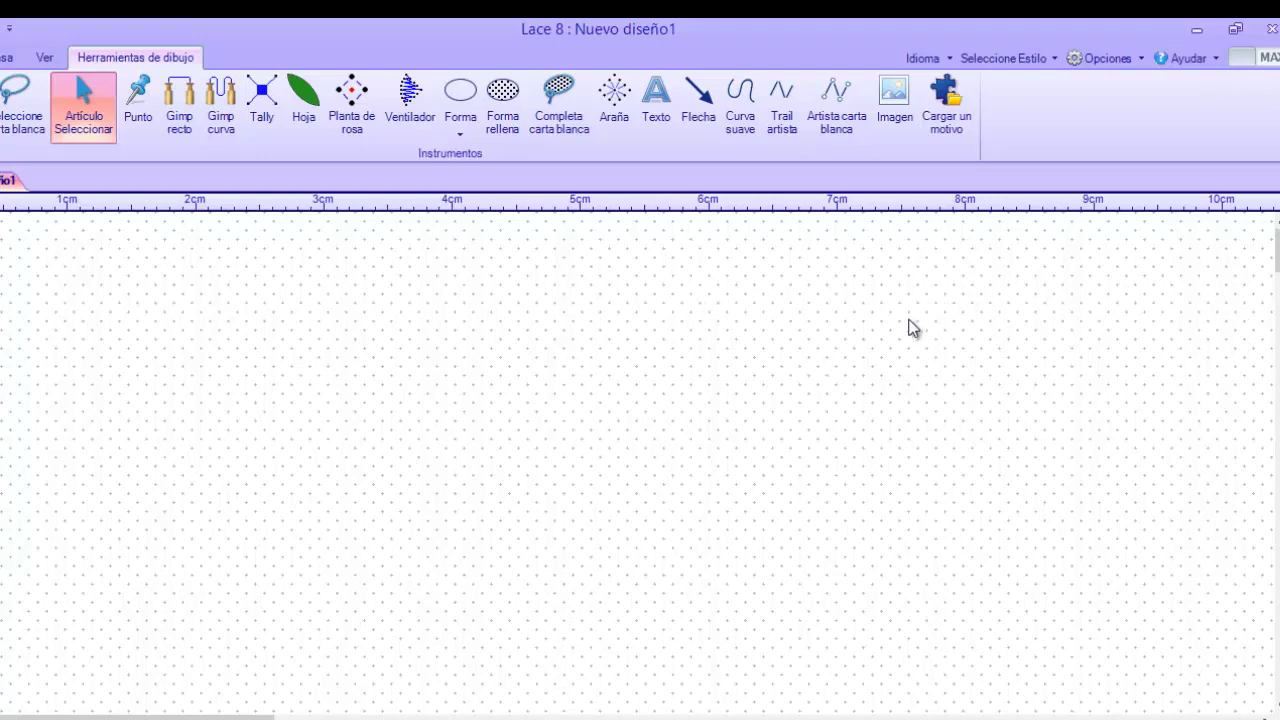
pyautogui.click(1216, 58)
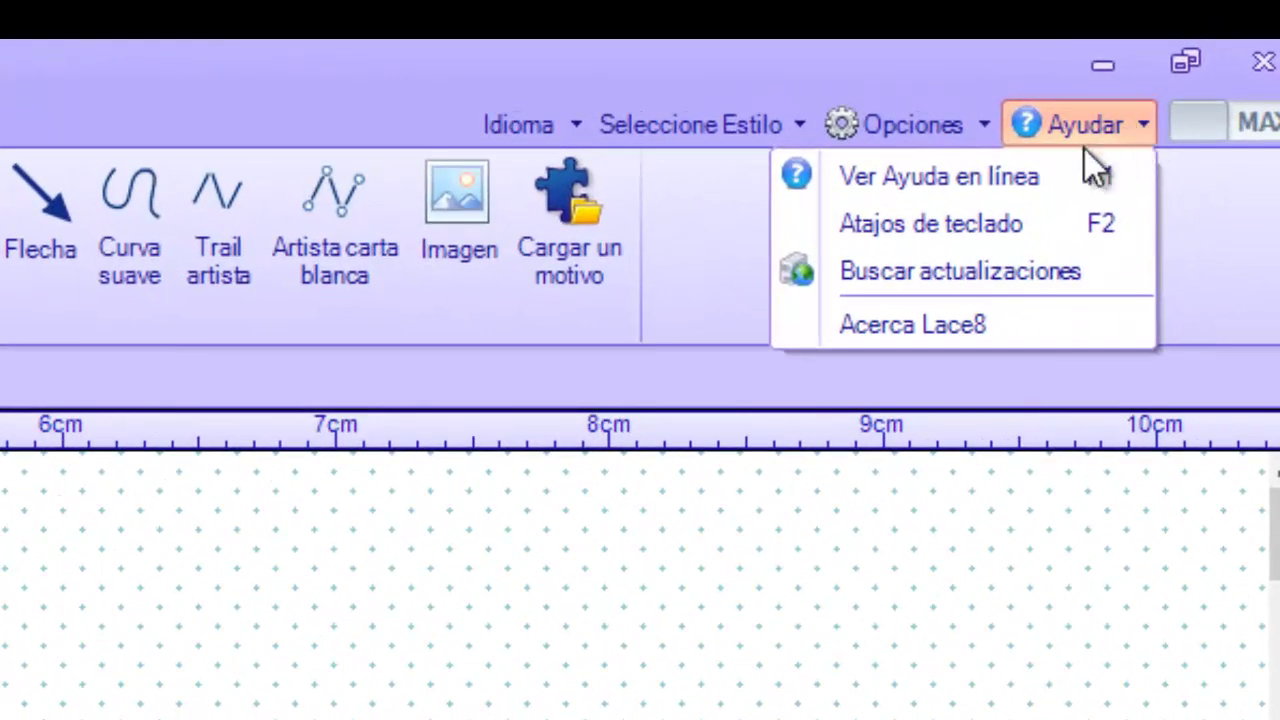
pyautogui.click(998, 277)
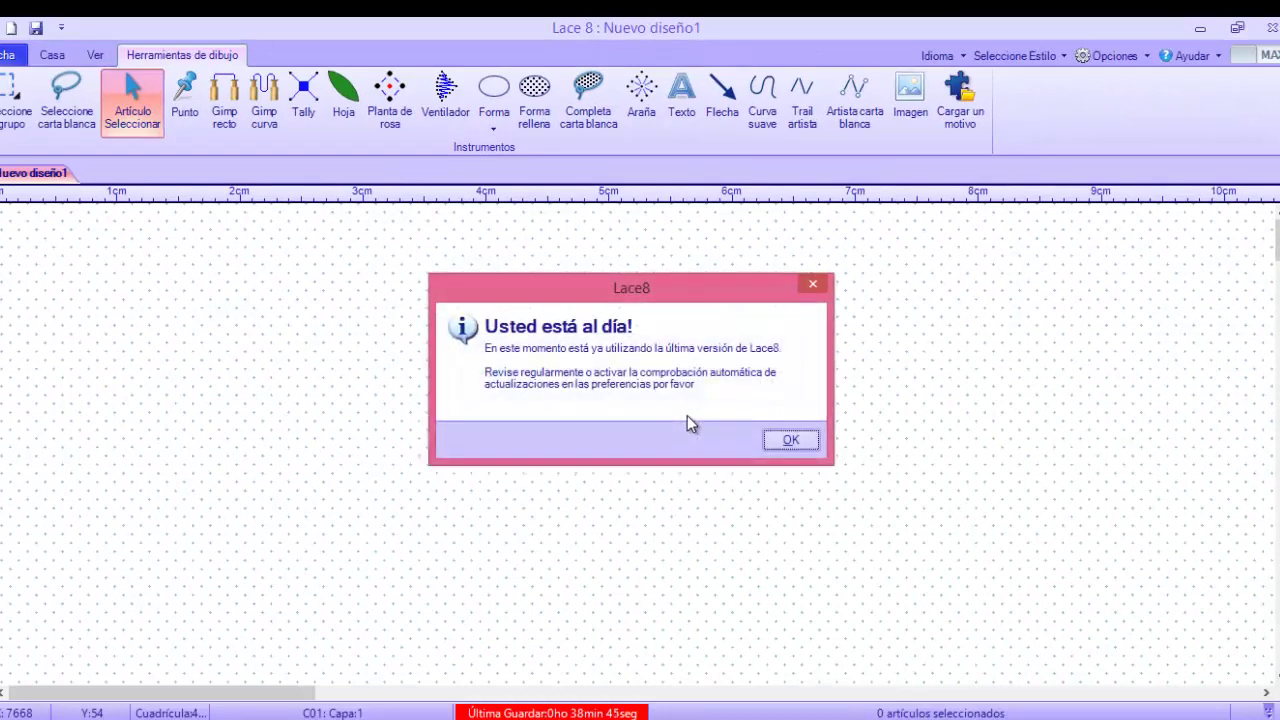
pyautogui.click(796, 439)
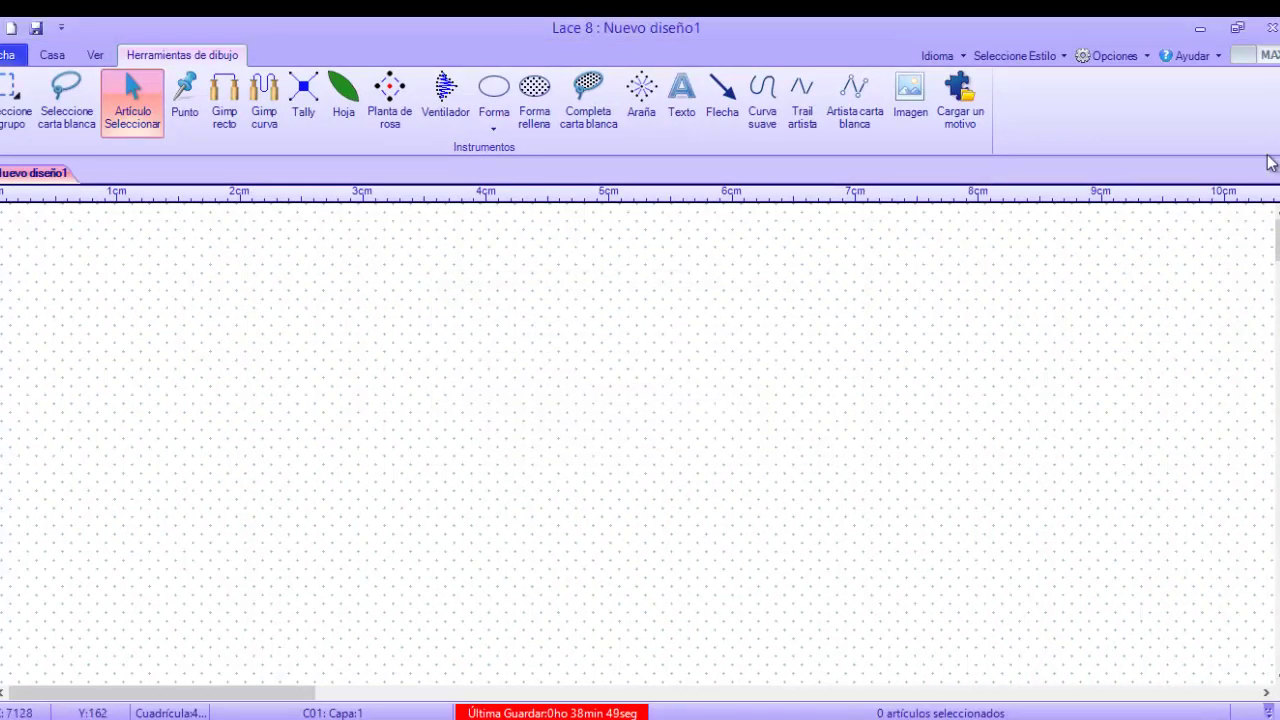
# Tick Compruebe Cada Hora Lace8 under Actualizaciones in Preferencias and save it
pyautogui.click(1135, 57)
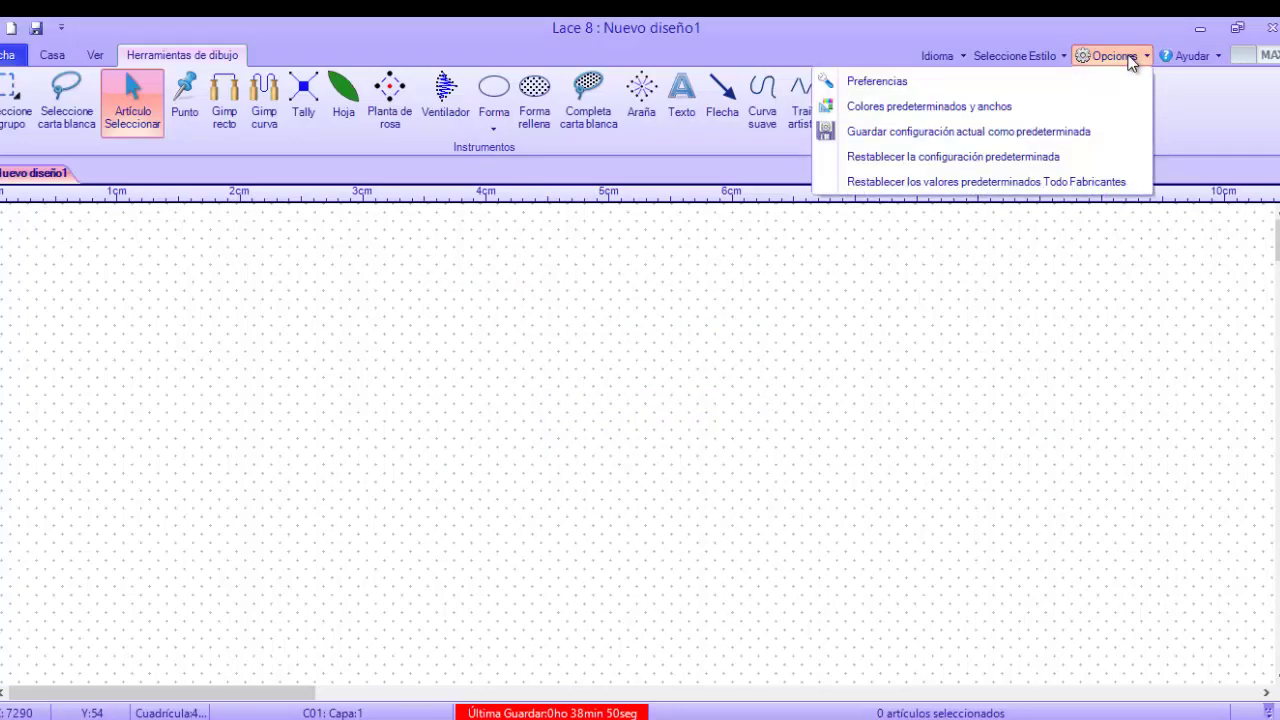
pyautogui.click(940, 80)
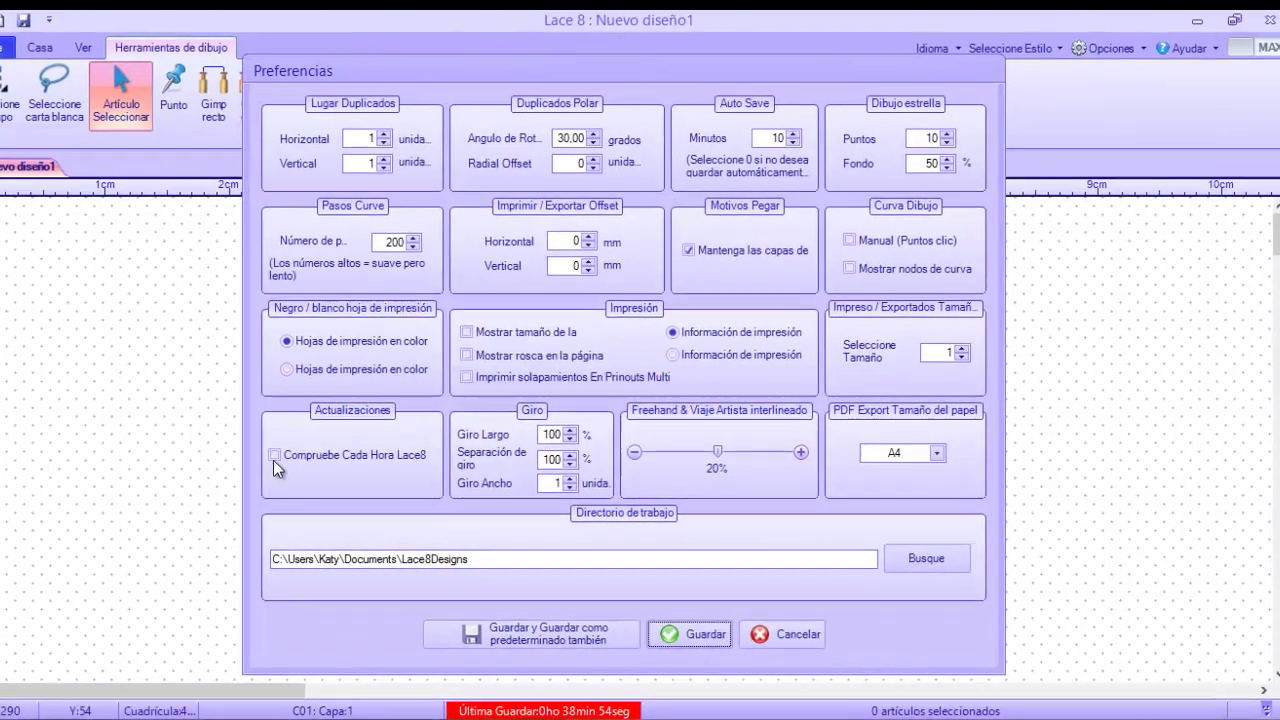
pyautogui.click(284, 459)
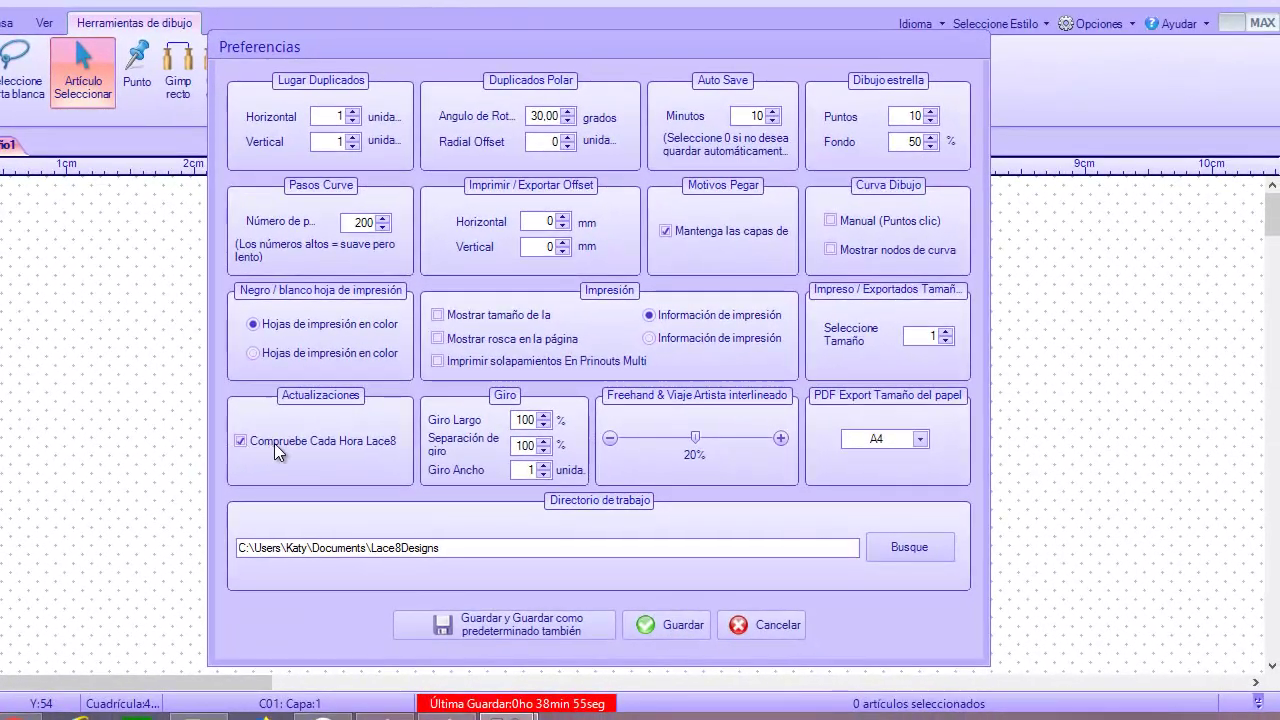
pyautogui.click(672, 628)
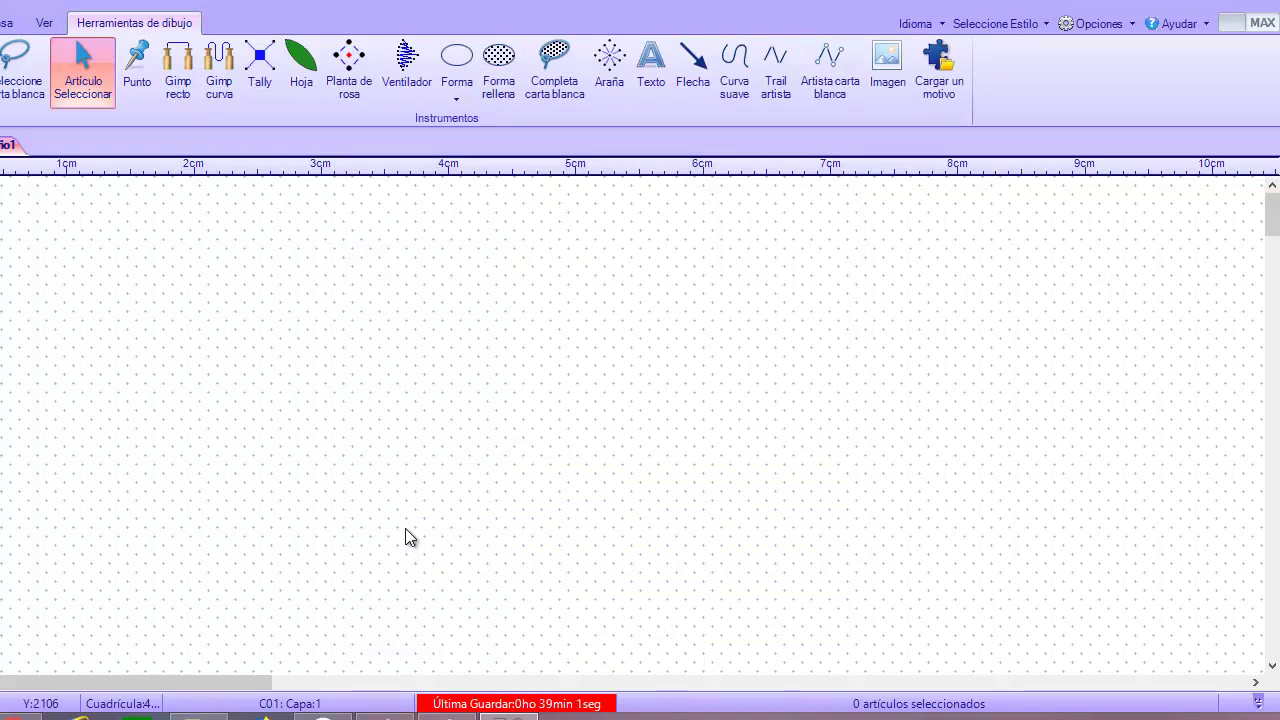